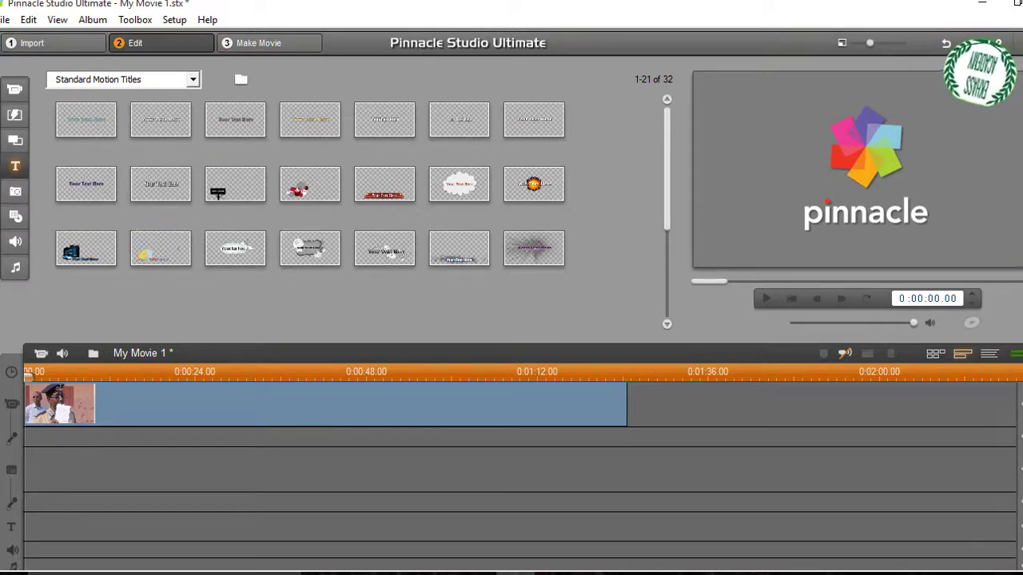
- Add the last title in the first row of Standard Motion Titles to the overlay track near the start and extend it to about 0:00:14
click(534, 124)
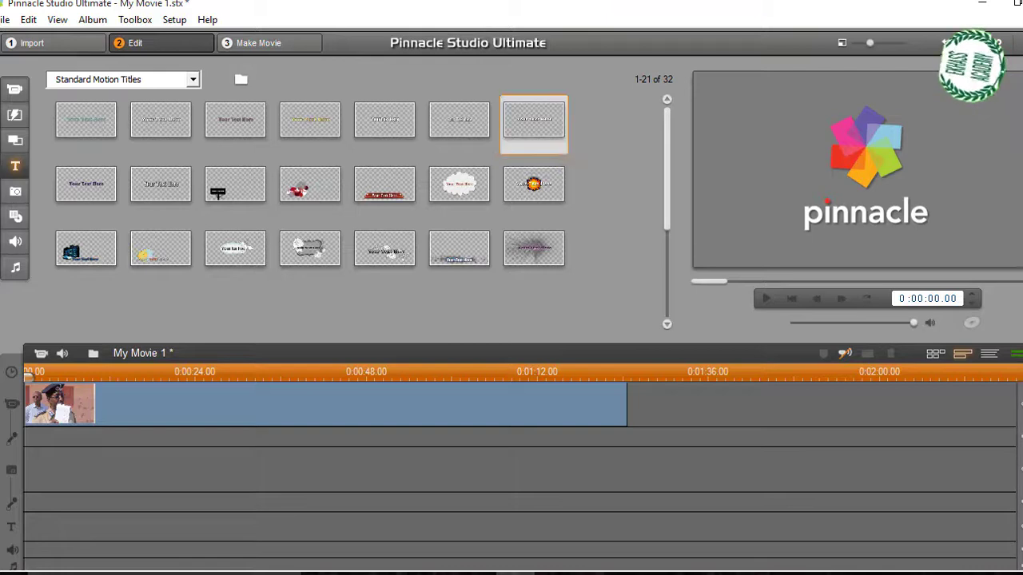
drag(534, 124, 27, 471)
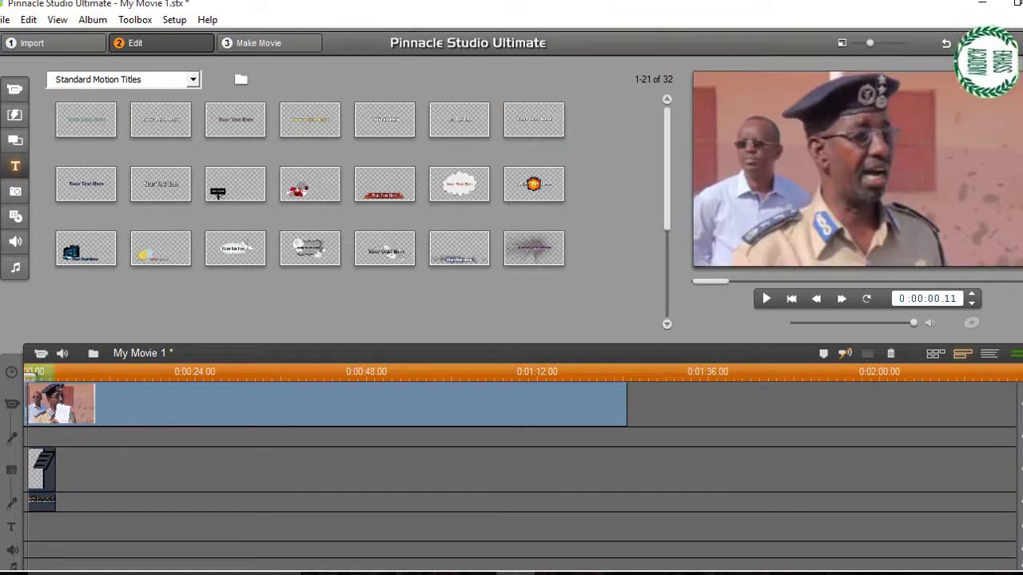
drag(119, 471, 123, 471)
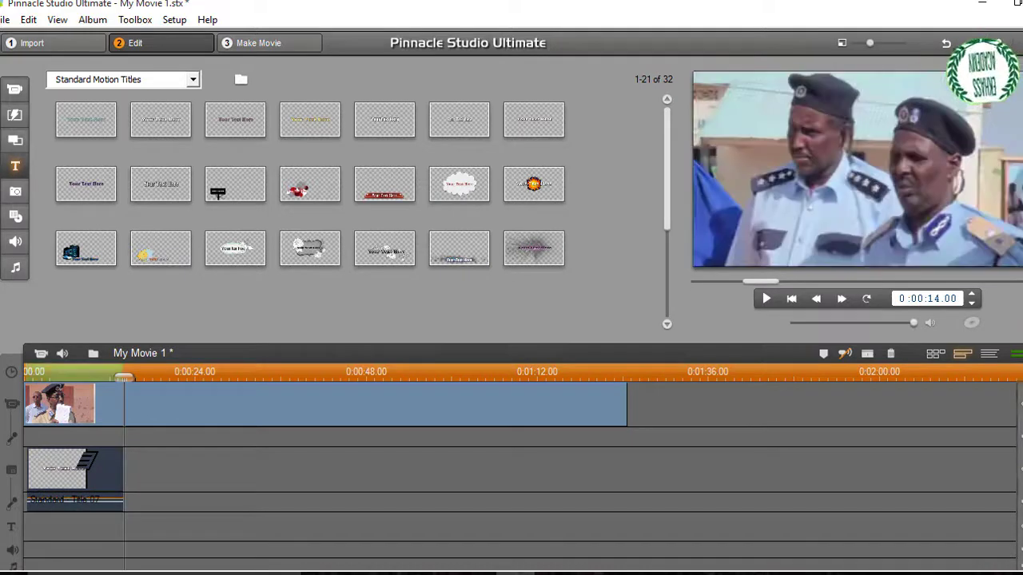
drag(124, 377, 69, 377)
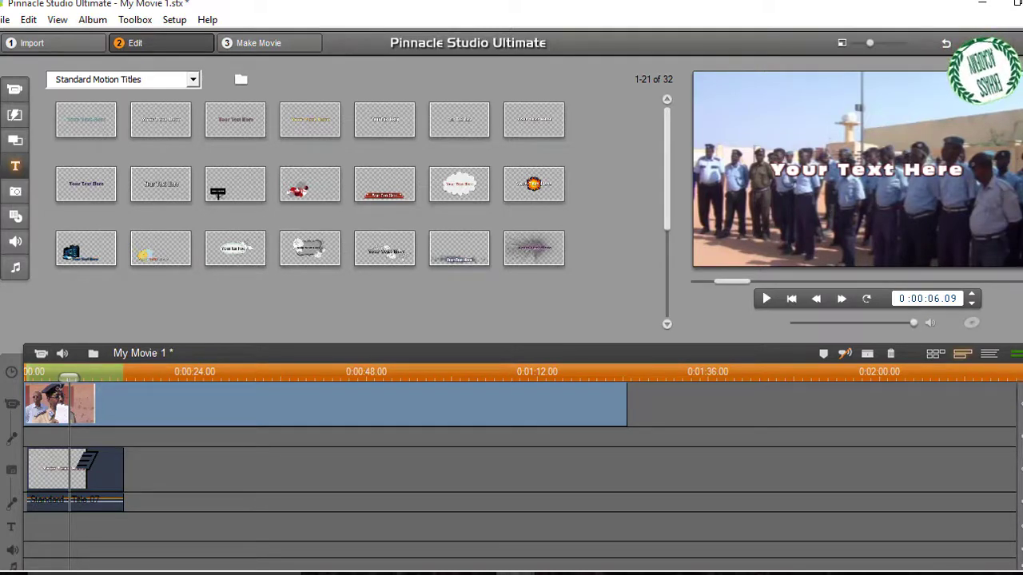
- Open the title on the overlay track for editing and replace its placeholder text with "Taliyaha boloska soomaaliya"
double_click(87, 461)
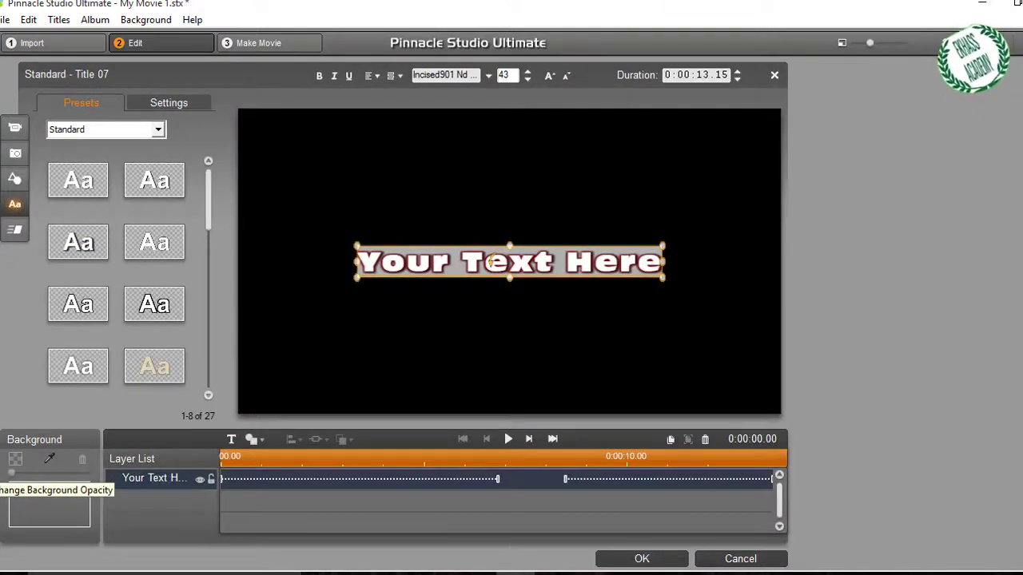
key(Delete)
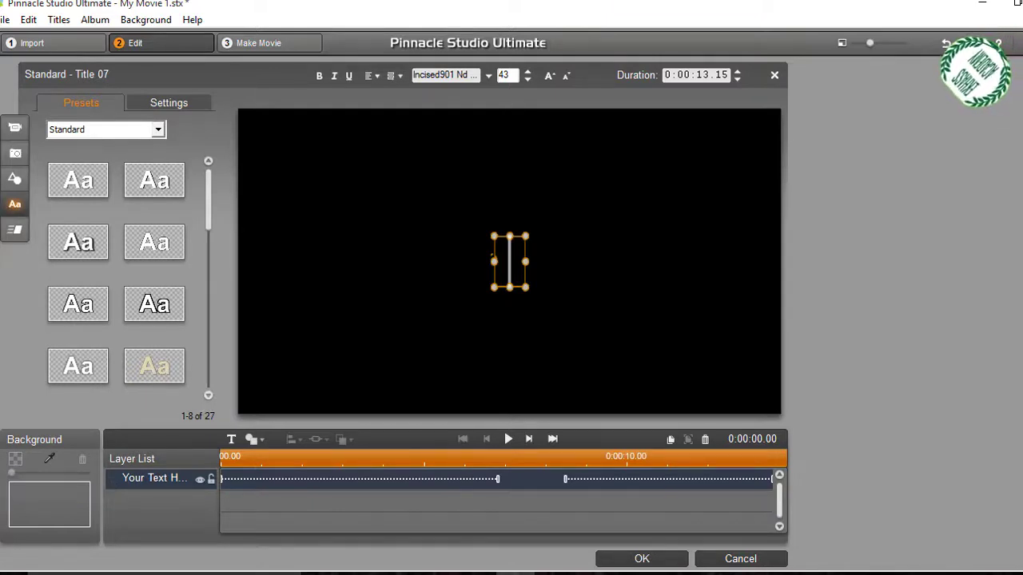
text(T)
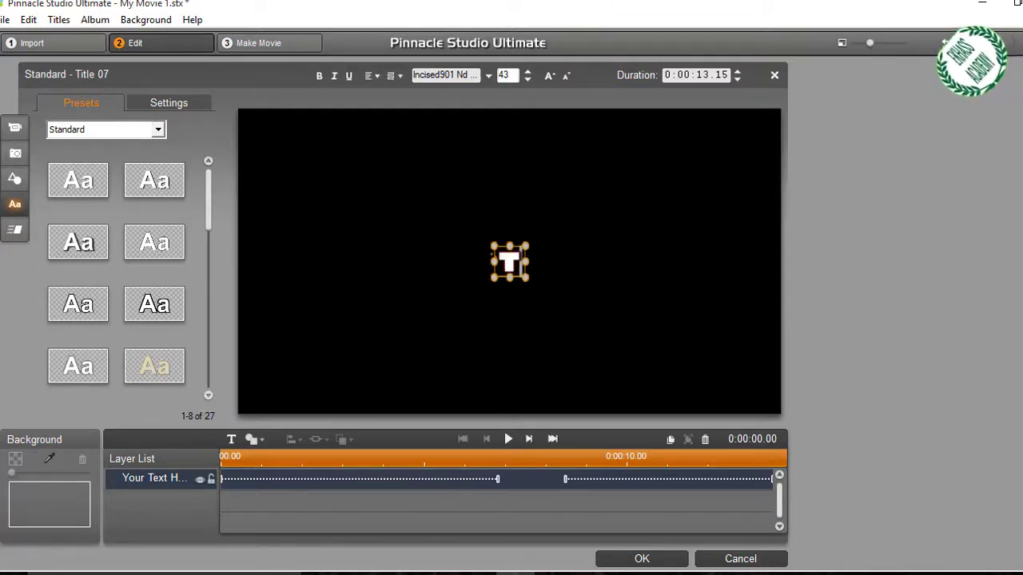
text(al)
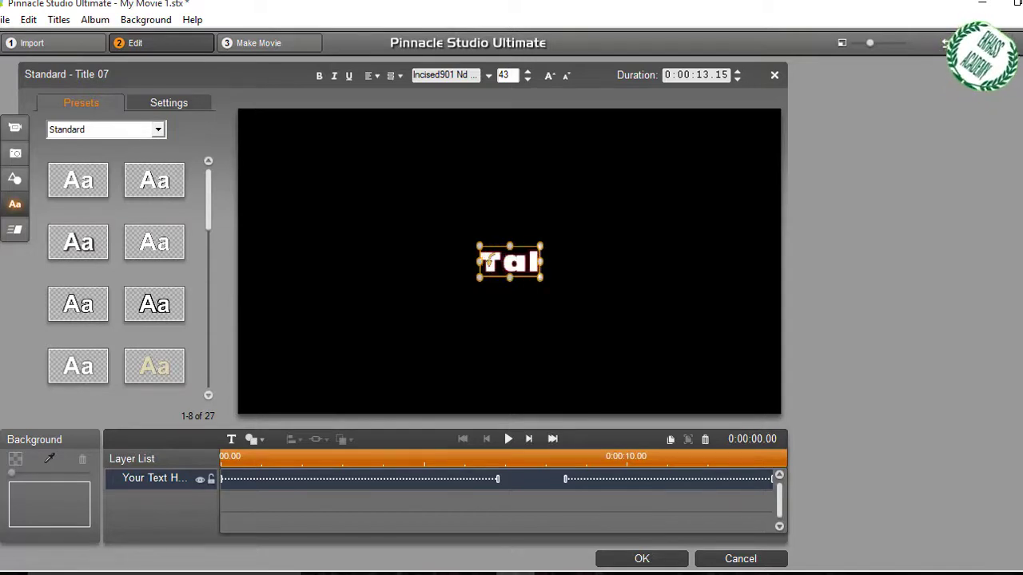
text(iyaha)
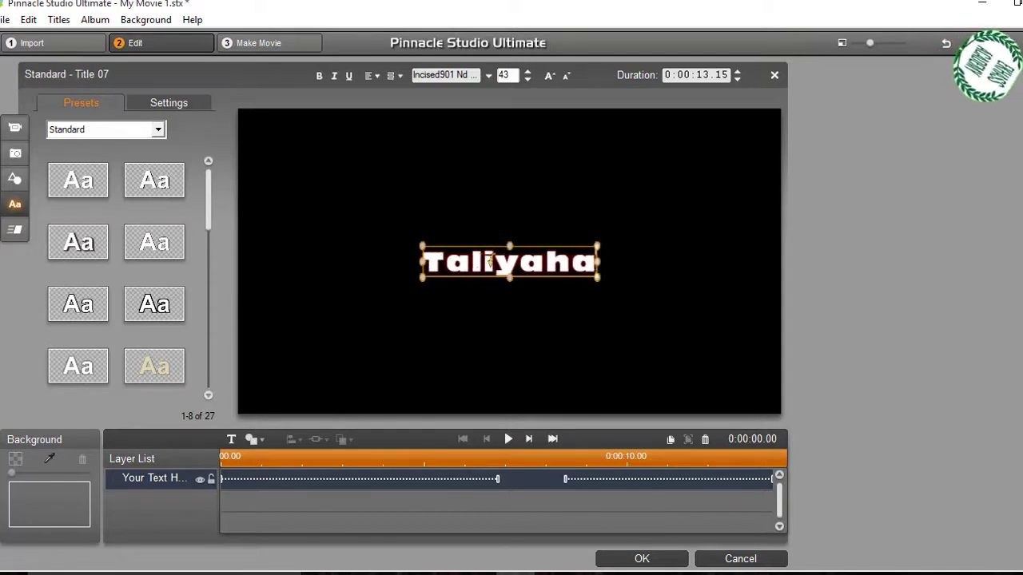
text( bolod)
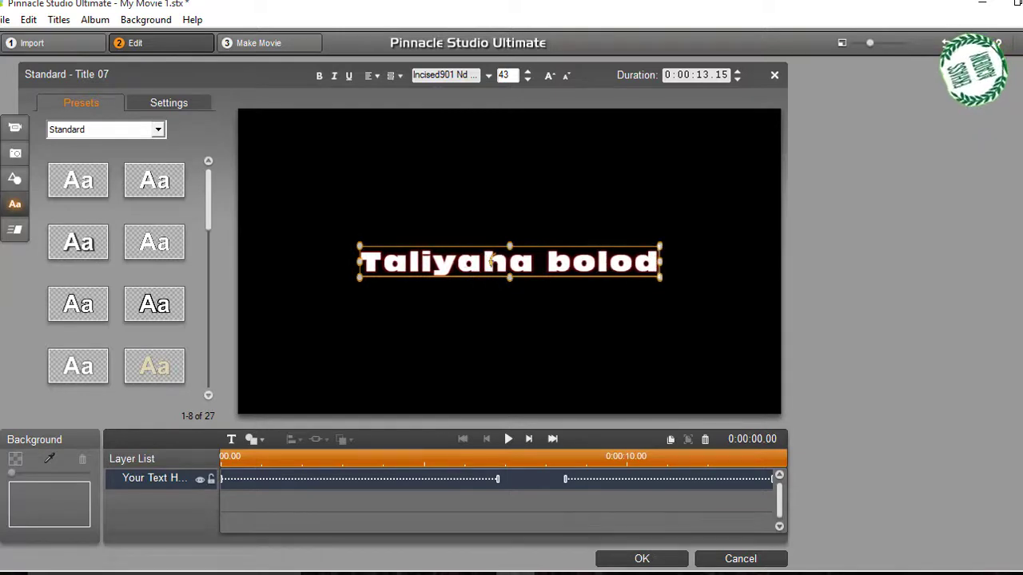
key(BackSpace)
text(s)
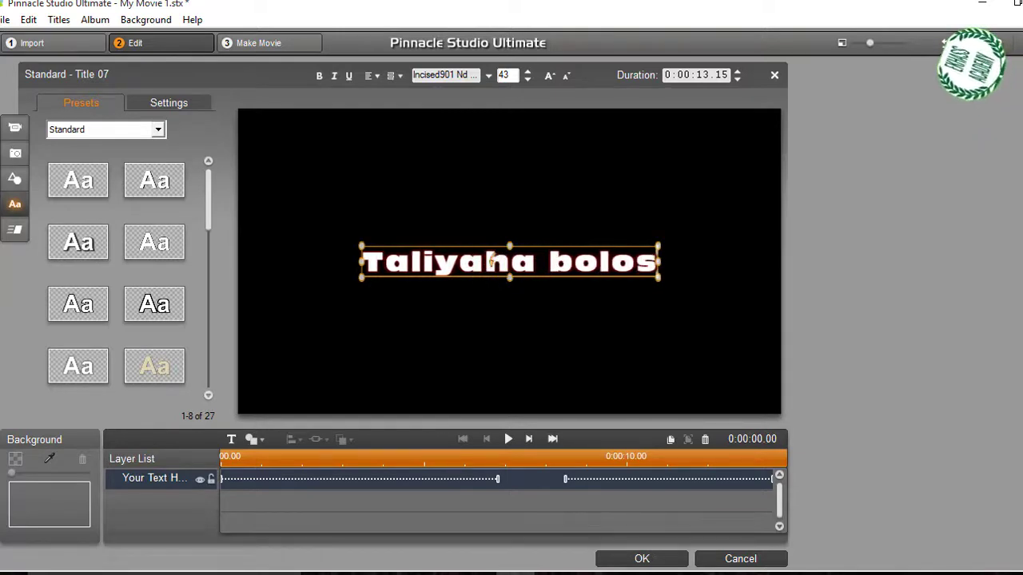
text(ka soo)
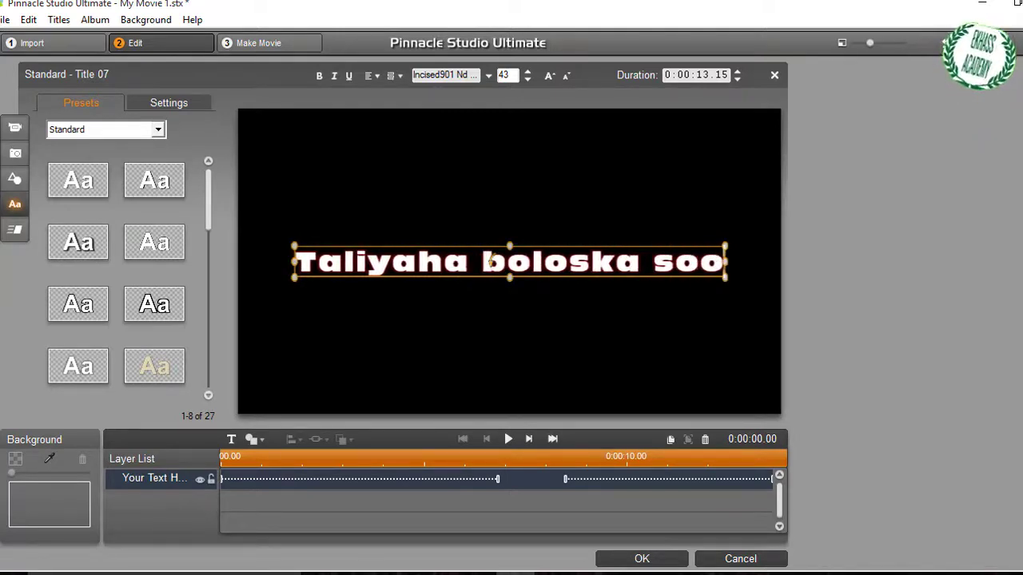
text(maaliya)
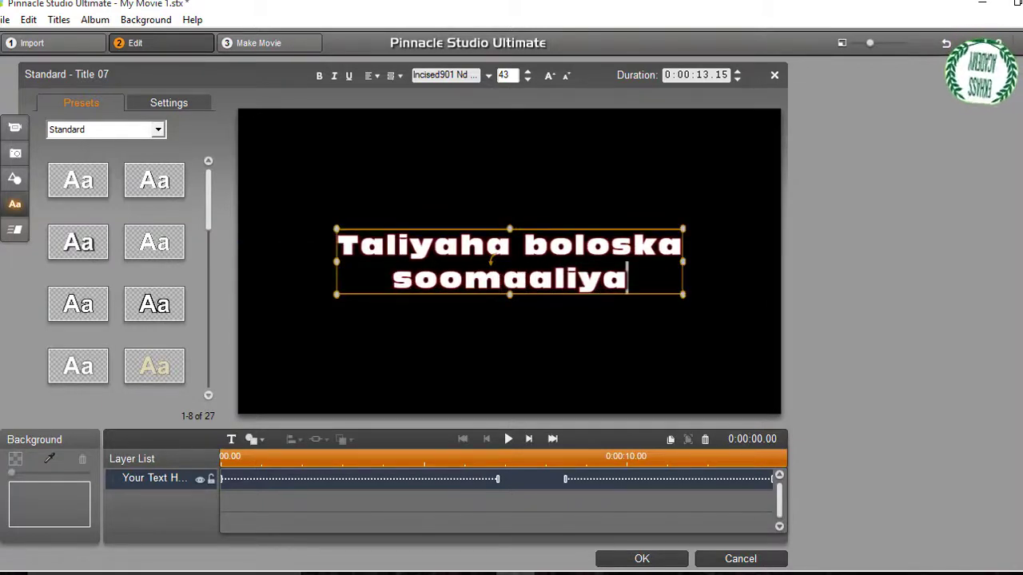
- Change the font of the whole title text to Times New Roman
key(ctrl+a)
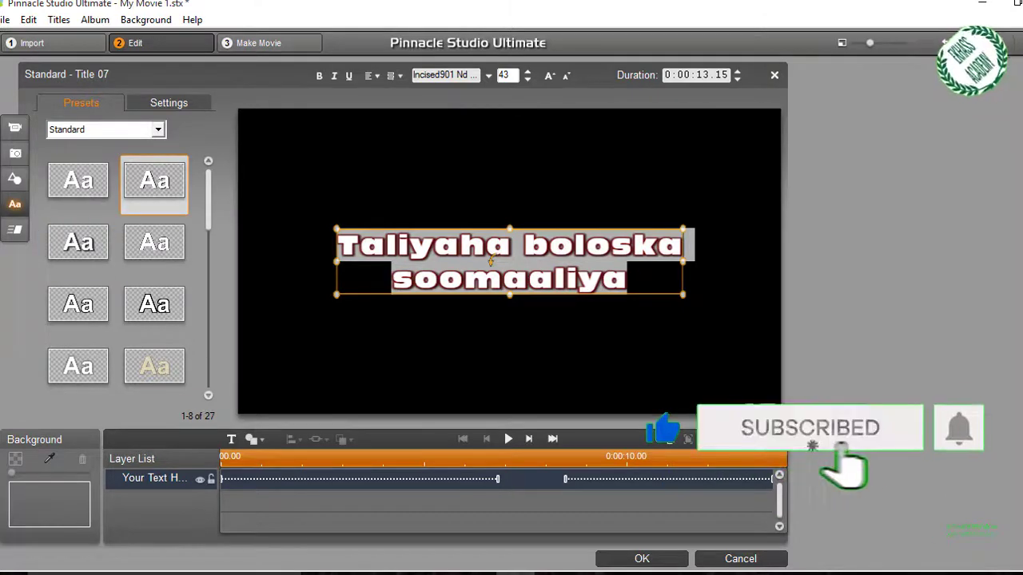
click(488, 75)
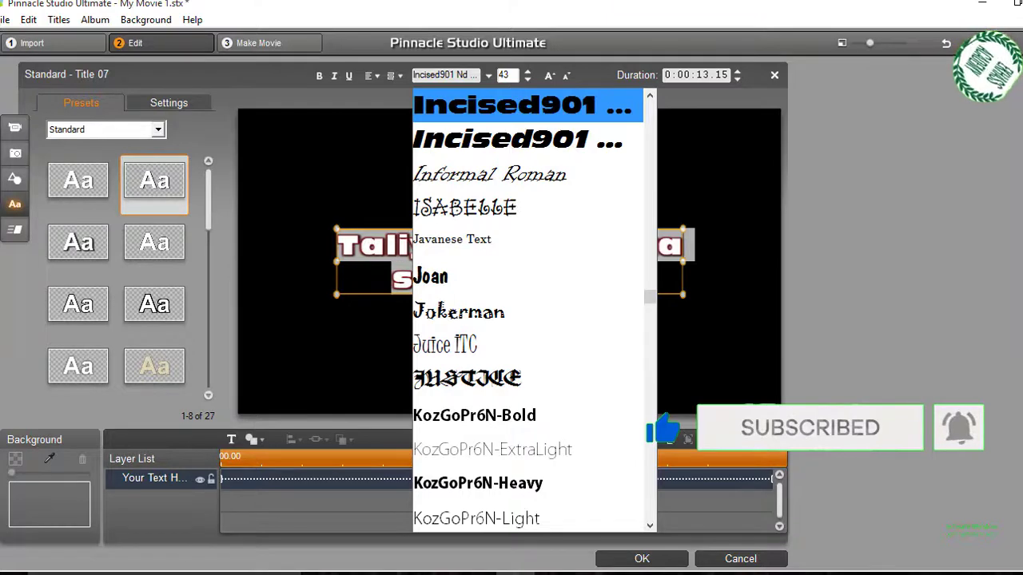
key(v)
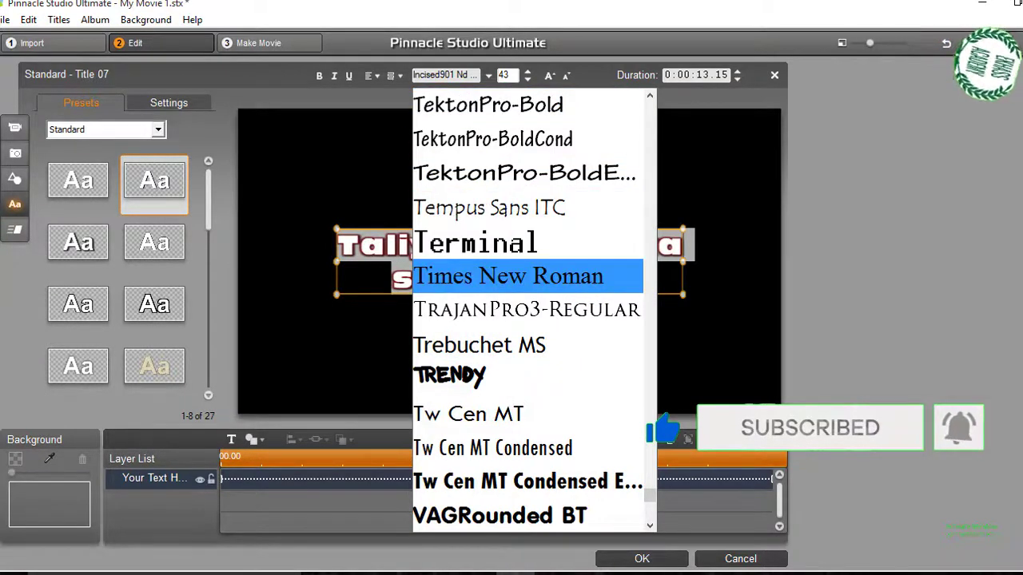
click(493, 270)
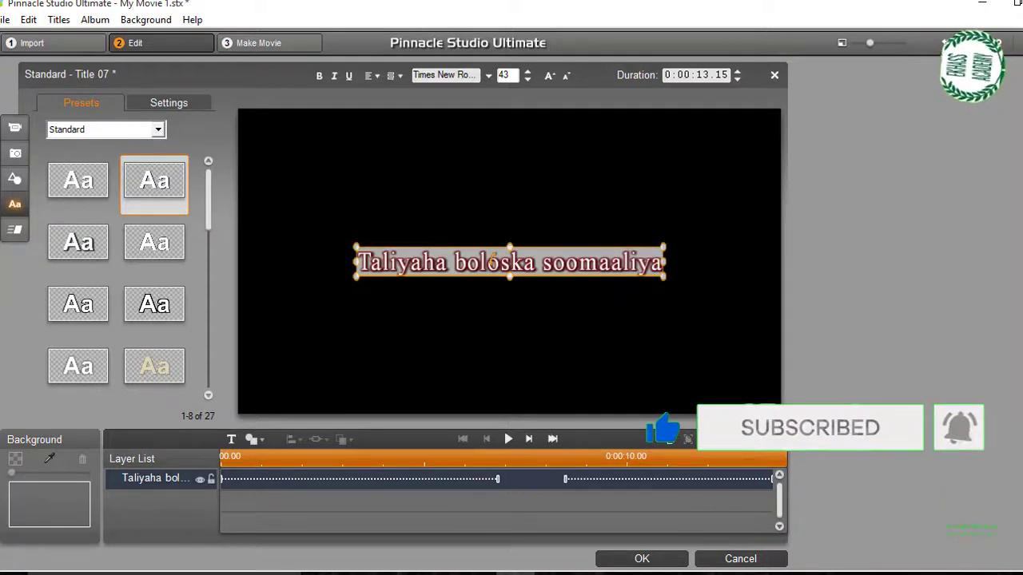
- Stretch the title text across most of the frame's width and move it to the lower part of the frame
drag(356, 262, 258, 262)
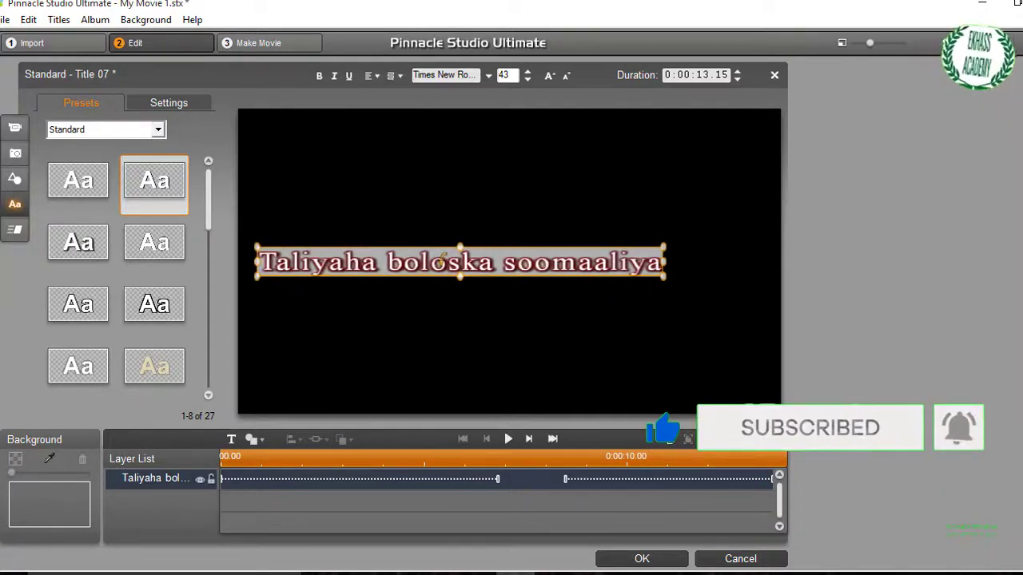
drag(663, 262, 720, 262)
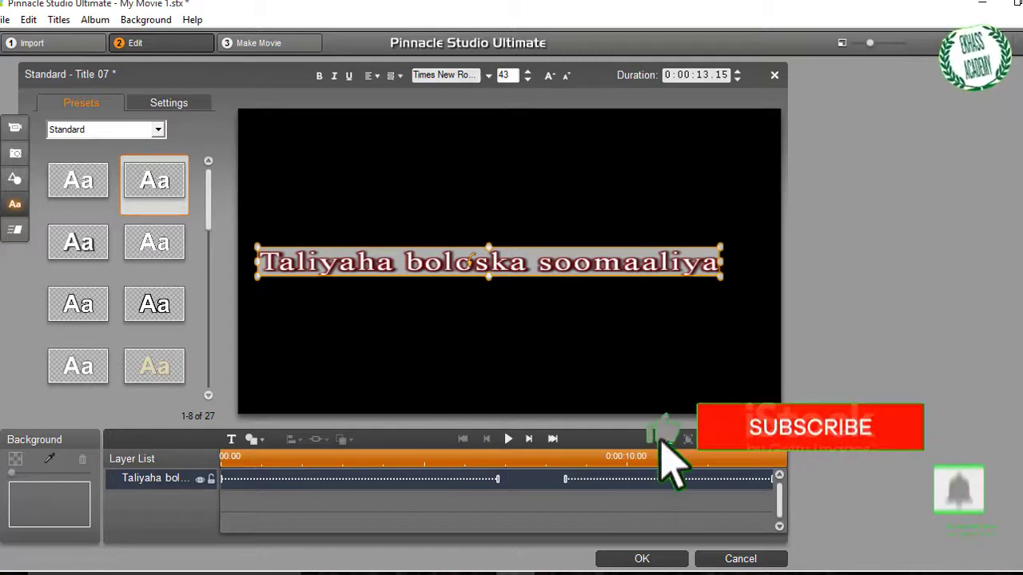
drag(470, 260, 486, 352)
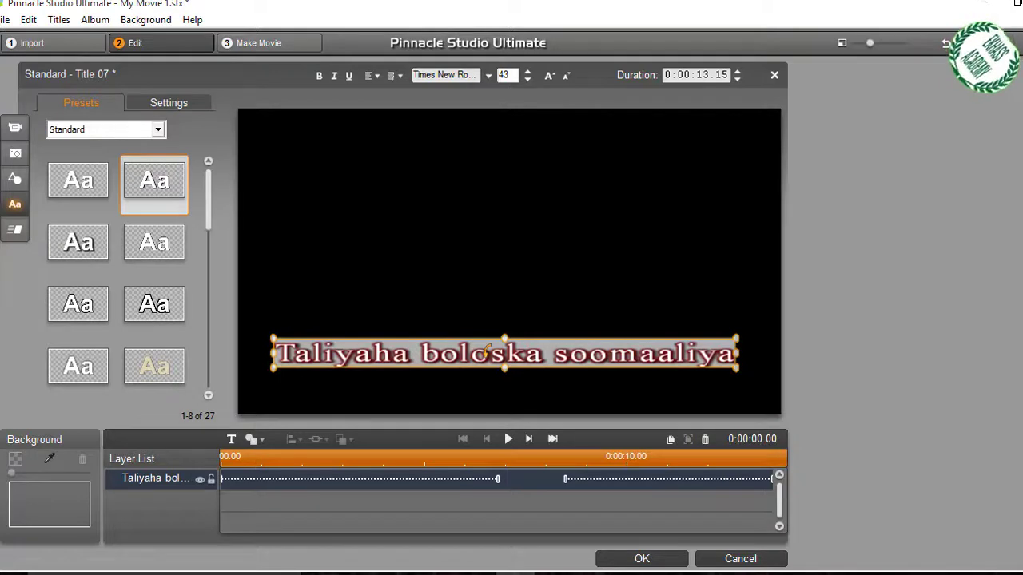
- Set the face fill colour of the title text to red with RGB values 240, 0, 0
click(169, 104)
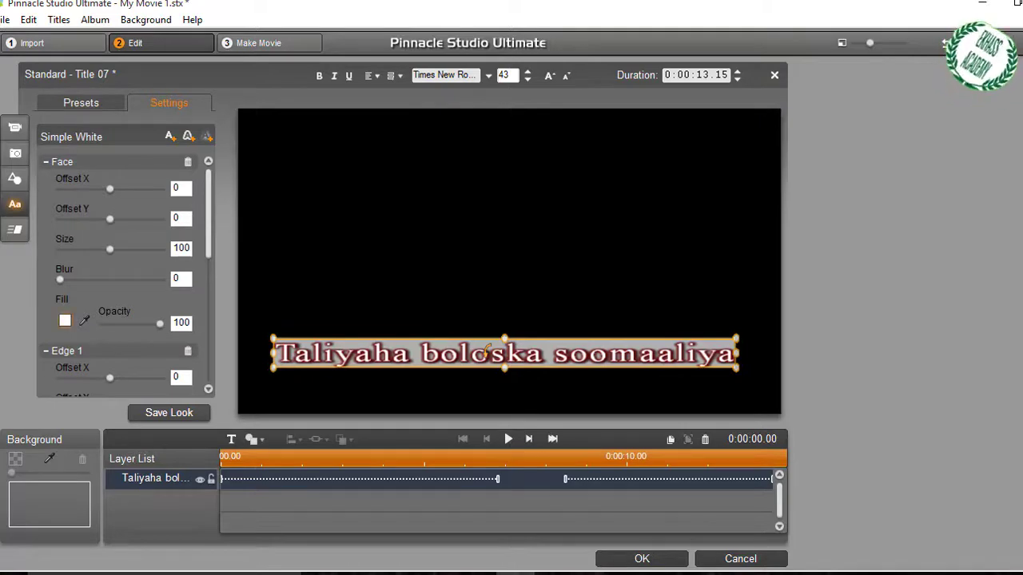
click(64, 320)
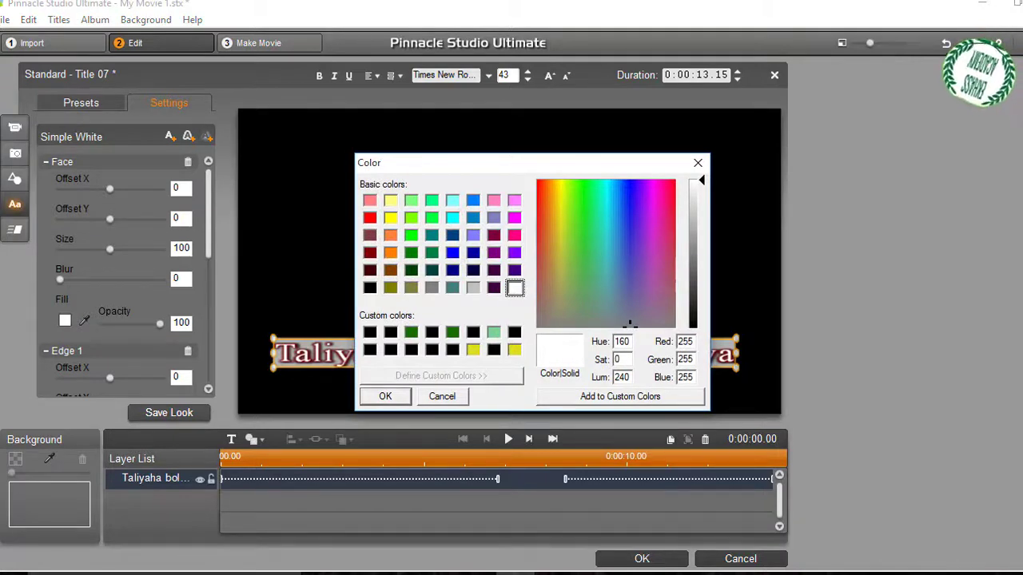
click(370, 219)
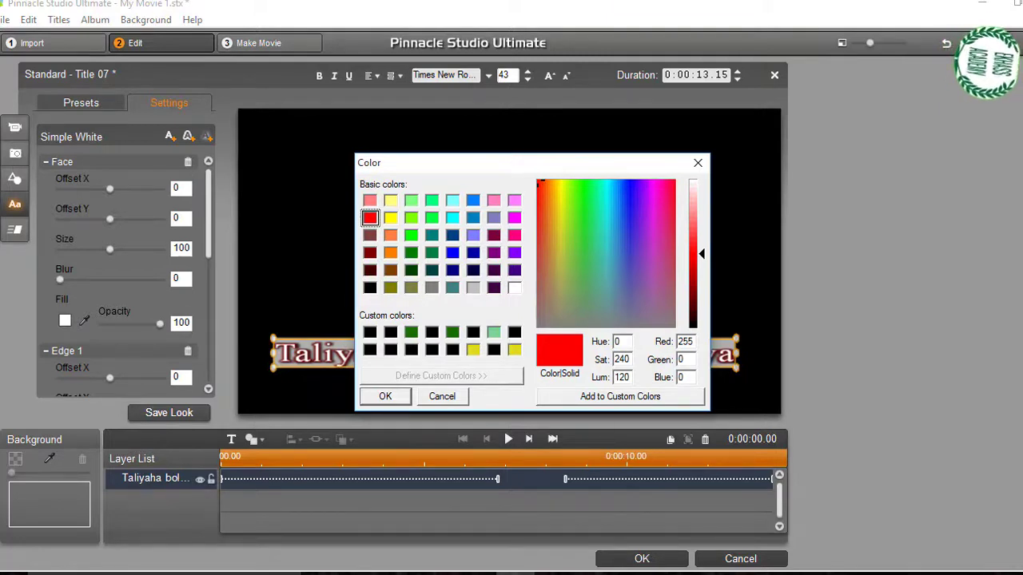
mouse_move(702, 253)
mouse_down()
mouse_move(701, 214)
mouse_move(701, 282)
mouse_move(701, 242)
mouse_move(702, 258)
mouse_up()
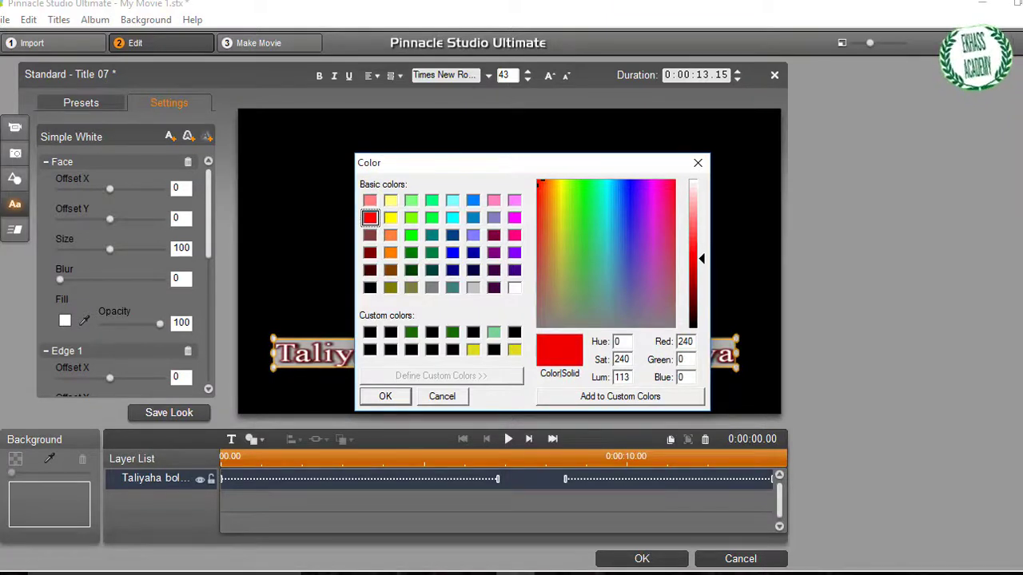
click(385, 396)
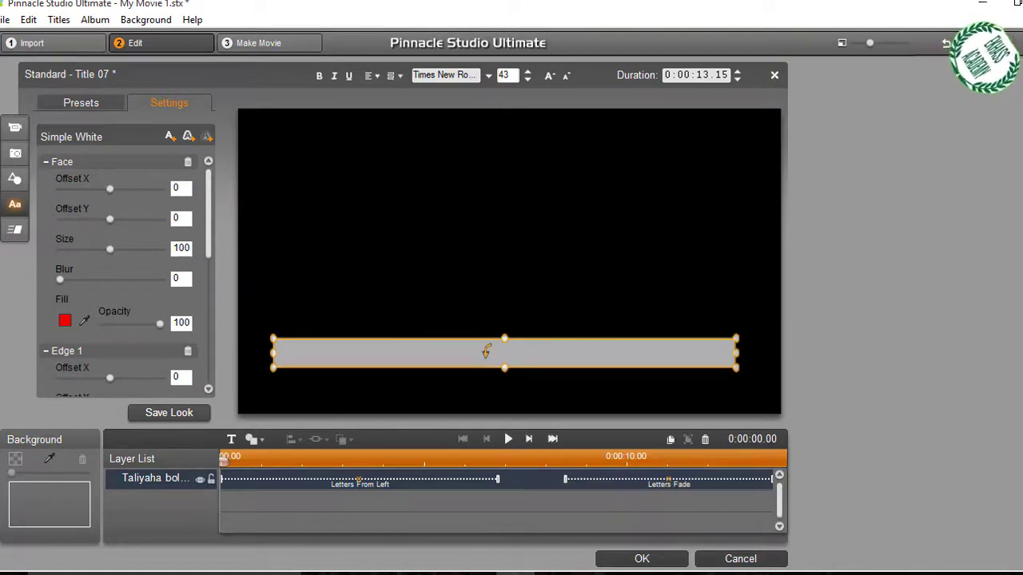
- Shorten the Letters From Left entrance to about 5 s, start the Letters Fade exit at about 9 s, and apply the title changes
drag(497, 480, 411, 480)
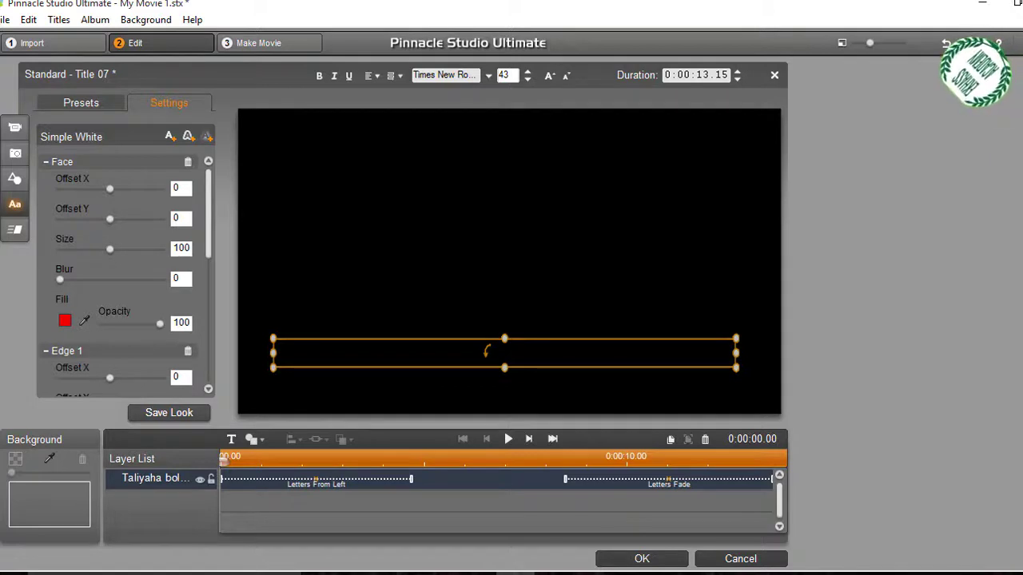
drag(565, 479, 594, 479)
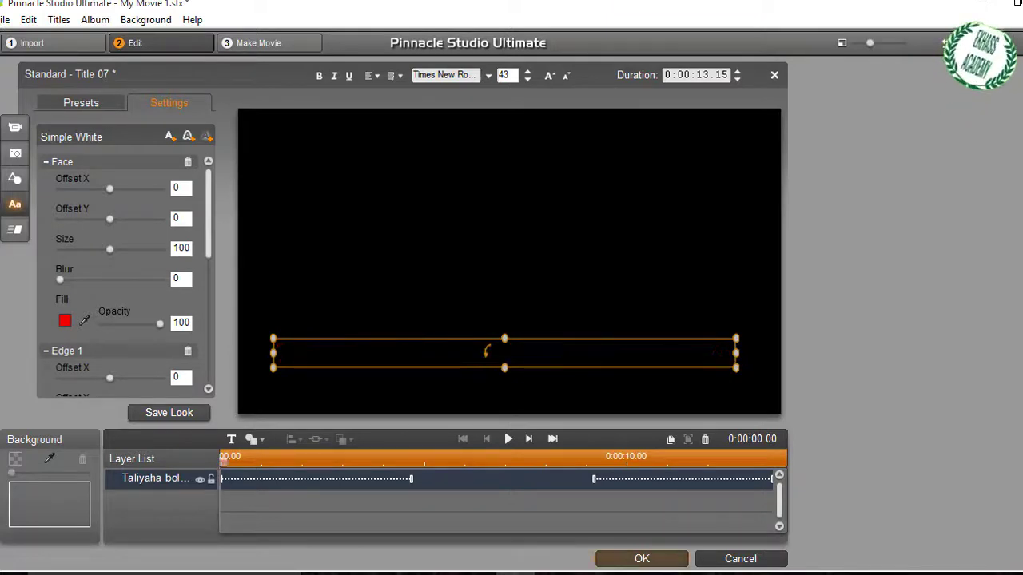
click(641, 559)
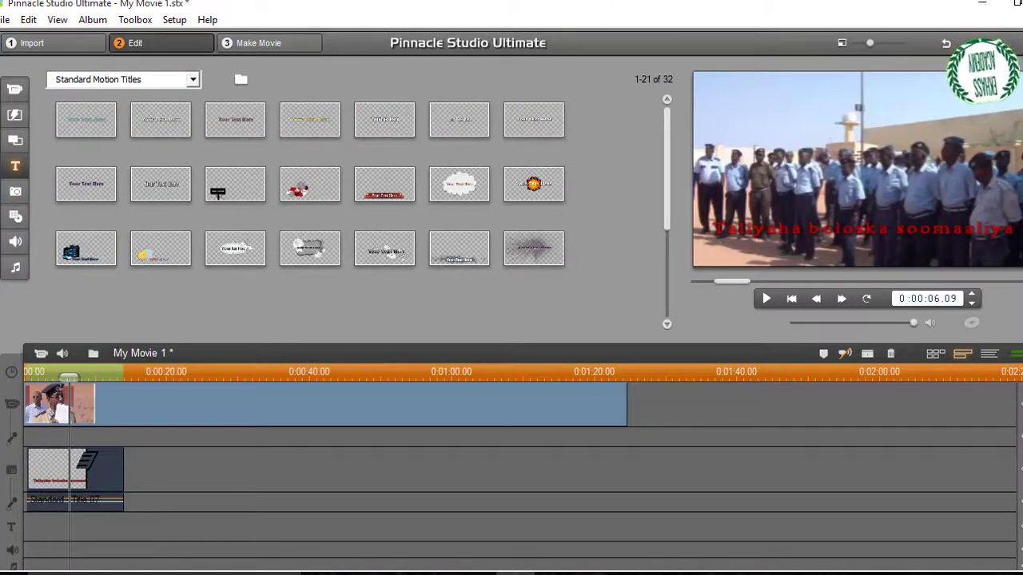
- Play the movie from the start of the title to check its entrance and exit motions
drag(70, 377, 29, 377)
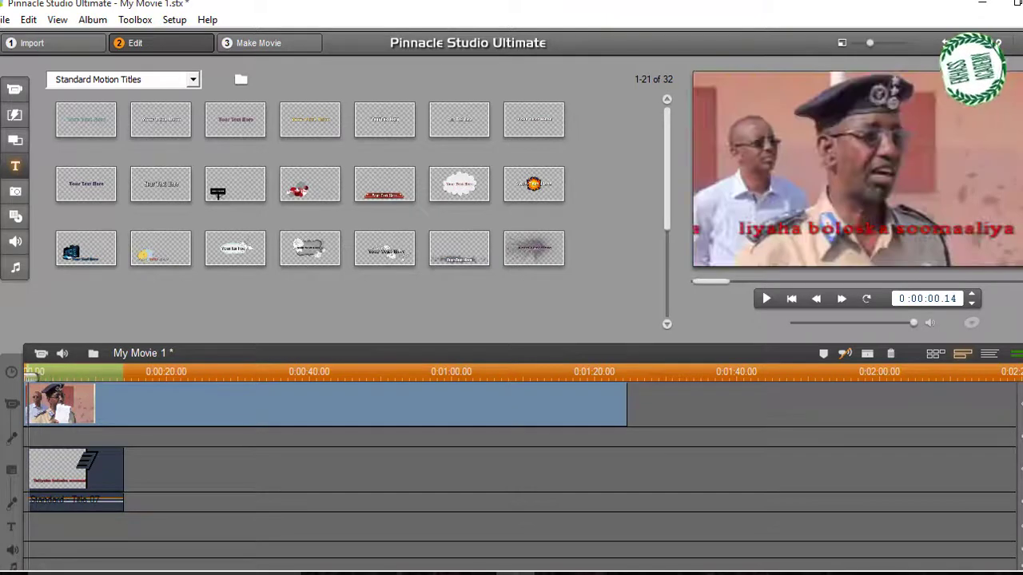
key(space)
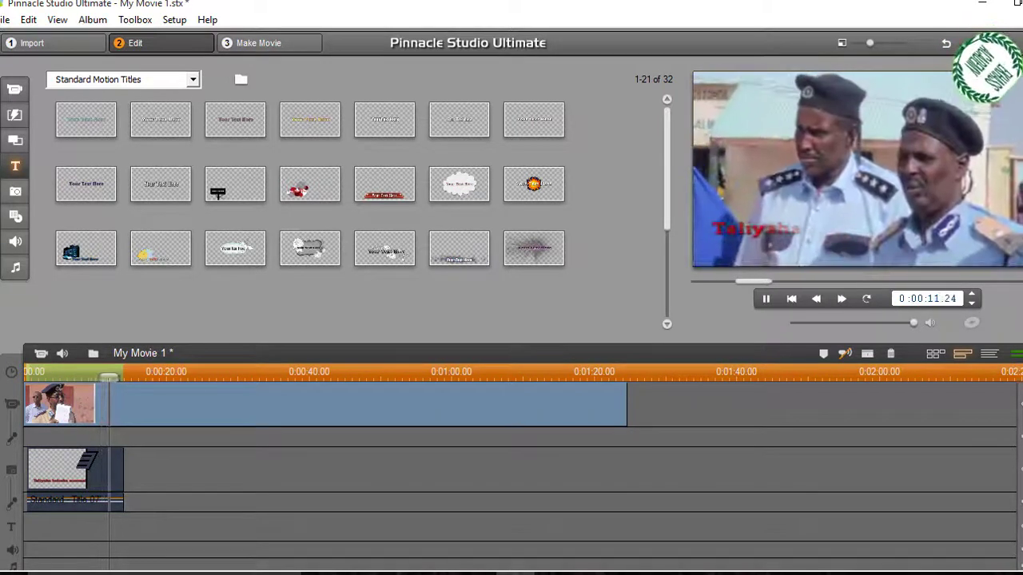
key(space)
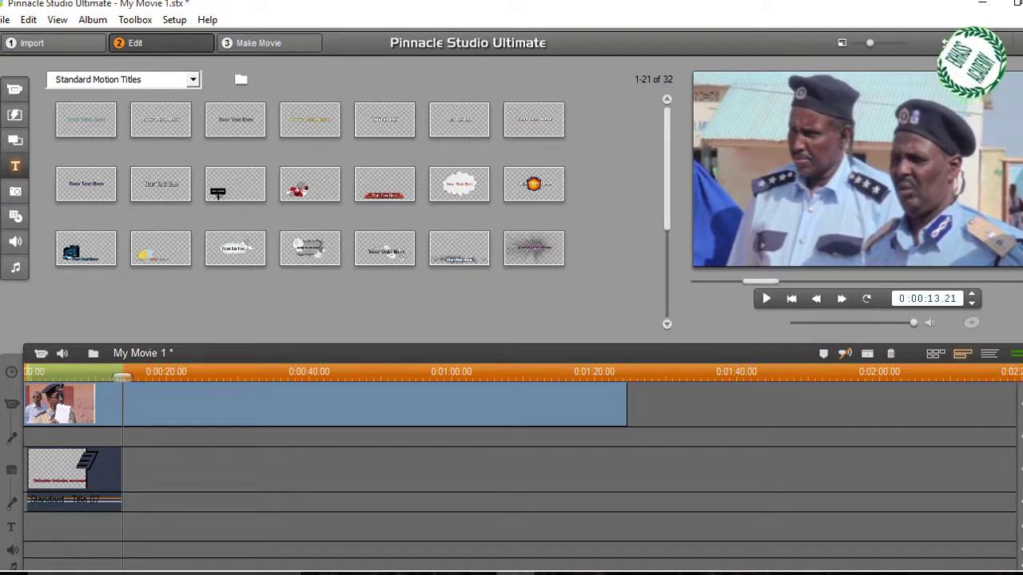
- Reopen the "Taliyaha boloska soomaaliya" title for editing and start its exit motion at about 10 s
drag(122, 377, 89, 377)
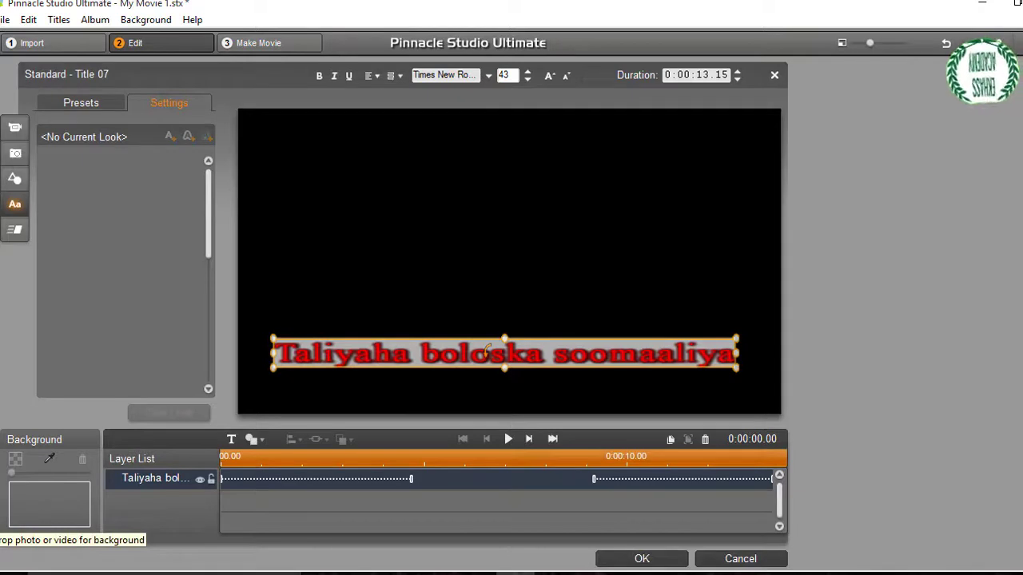
key(Delete)
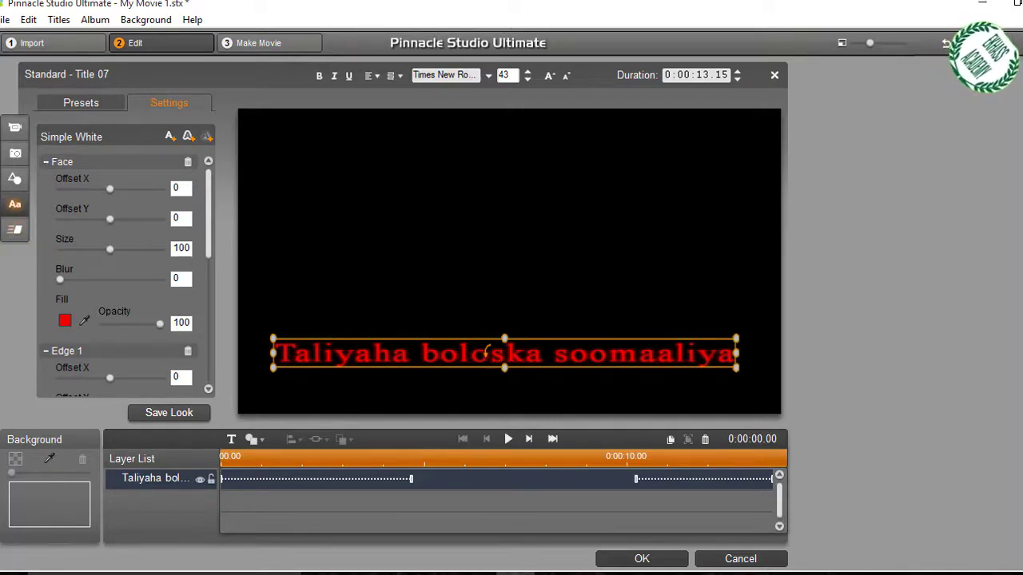
- Look through the title's Enter, Emphasis and Exit motion presets
click(15, 230)
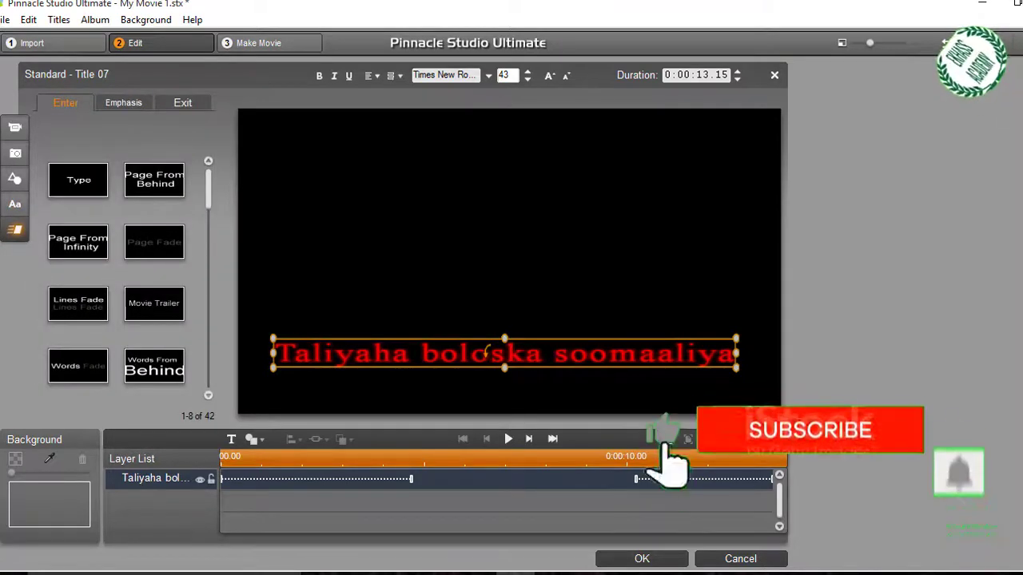
click(123, 103)
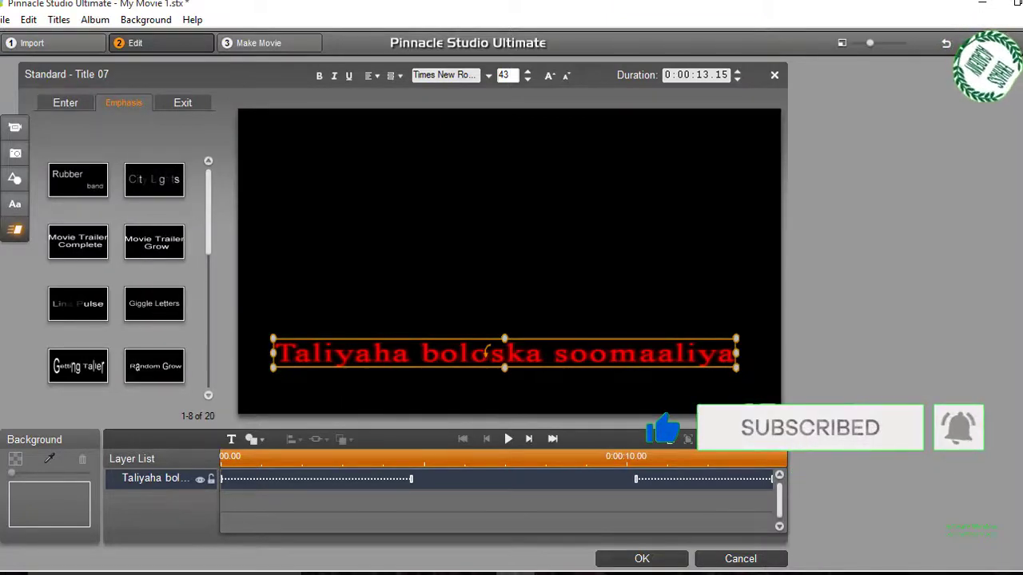
click(183, 103)
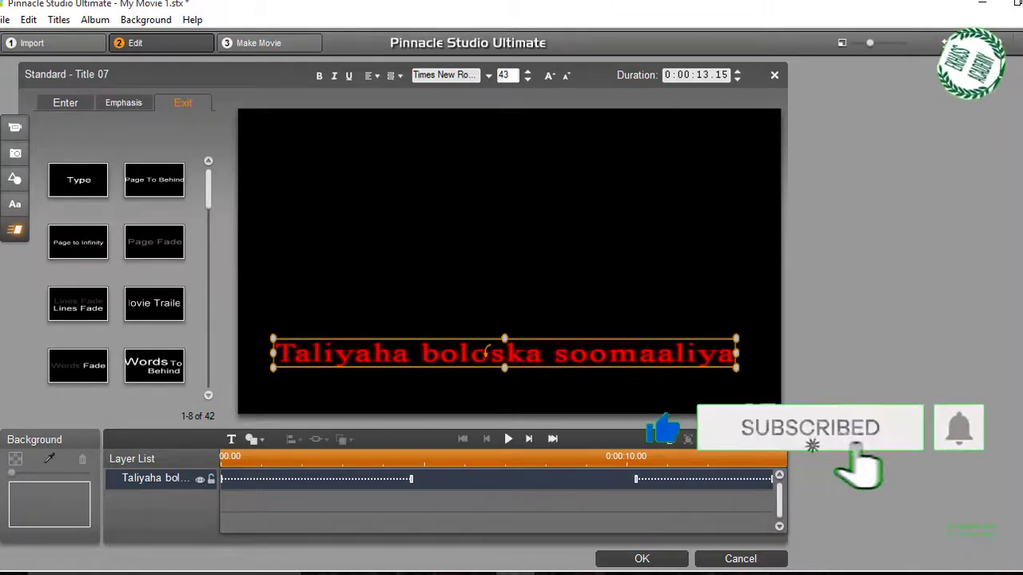
click(72, 103)
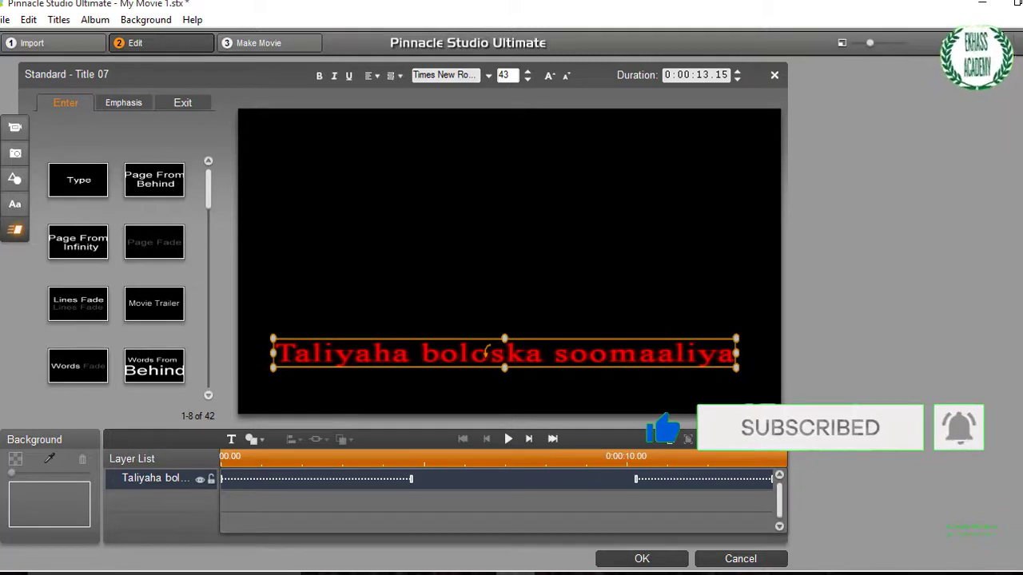
- Try several entrance motions on the title, including Letters Fade, Barrel Roll and Lines From Behind
scroll(116, 271, down, 3)
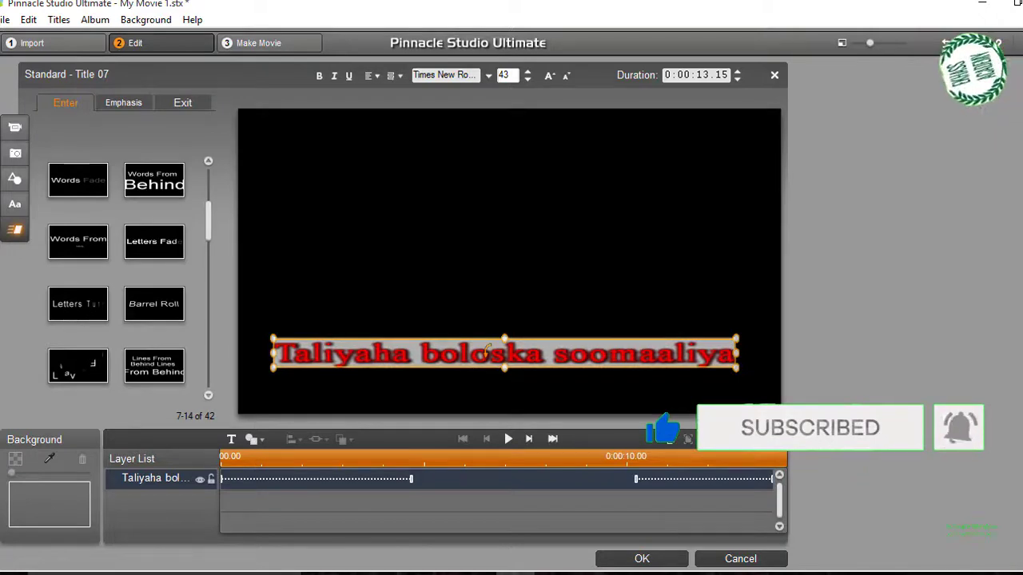
click(79, 242)
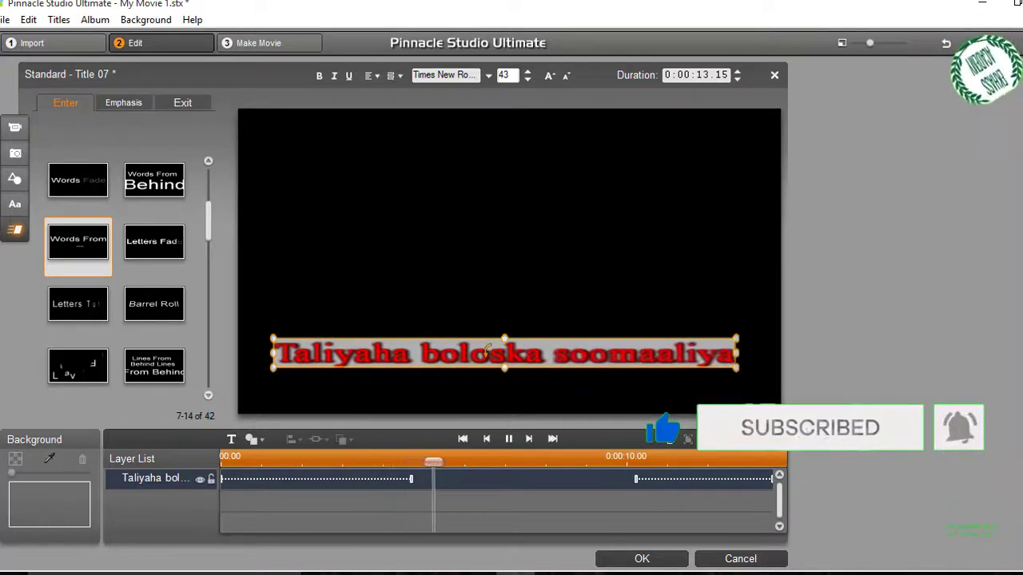
click(154, 242)
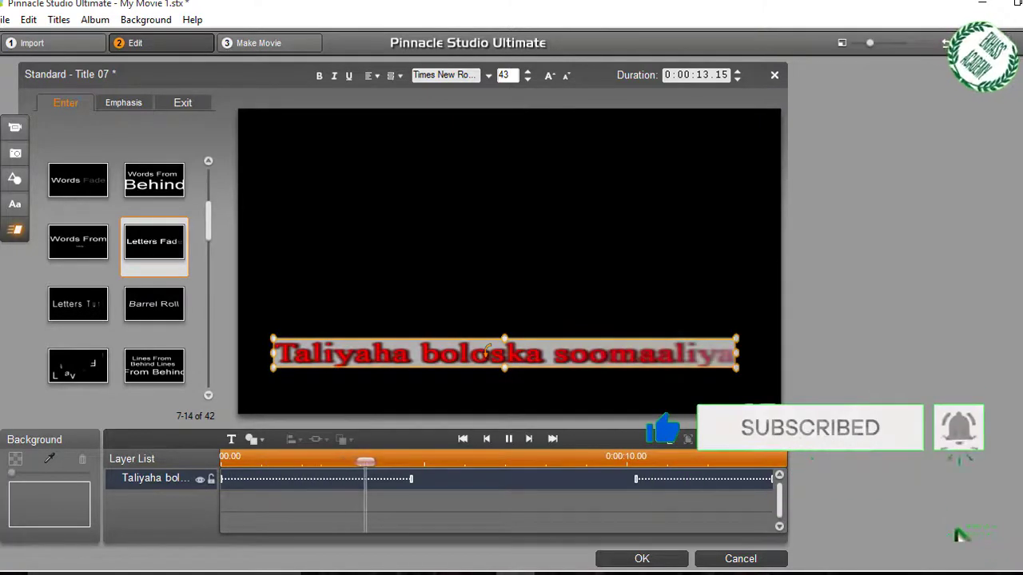
click(154, 304)
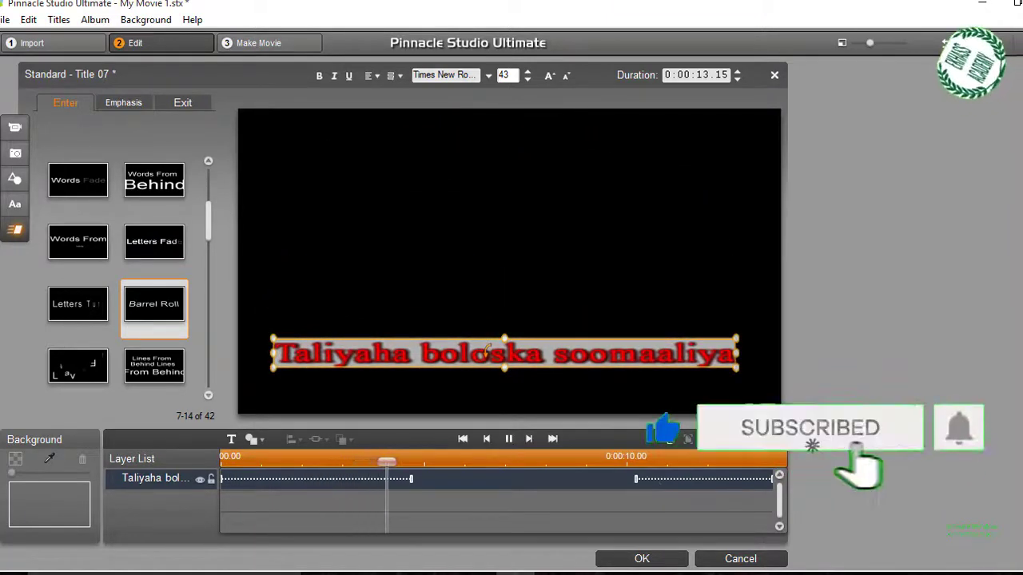
click(77, 304)
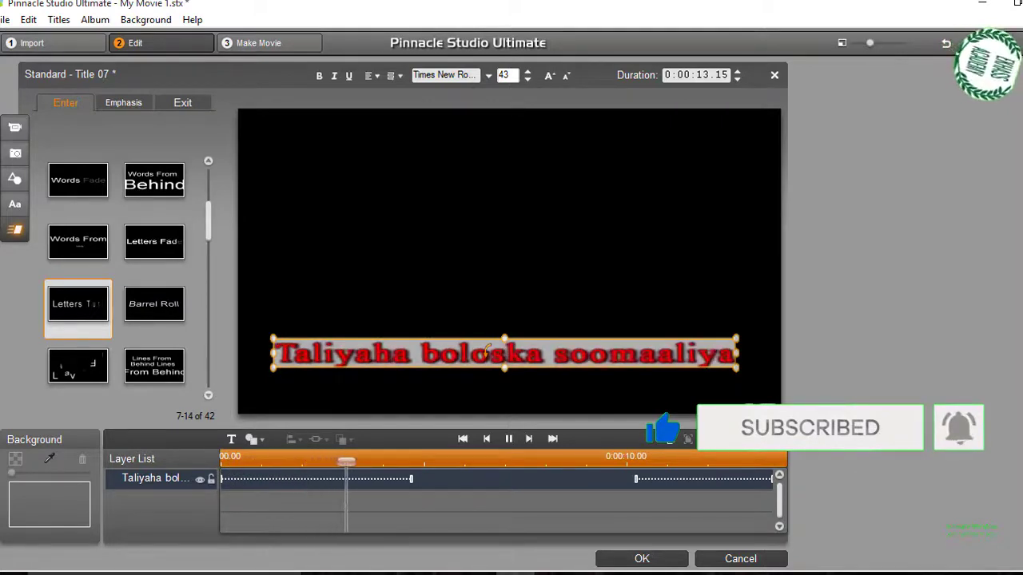
click(77, 366)
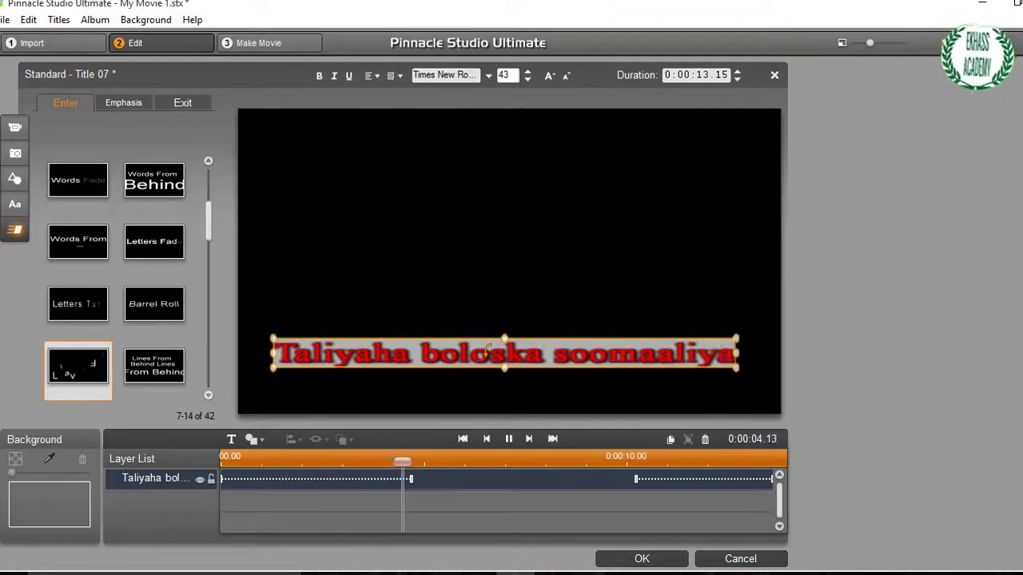
key(Right)
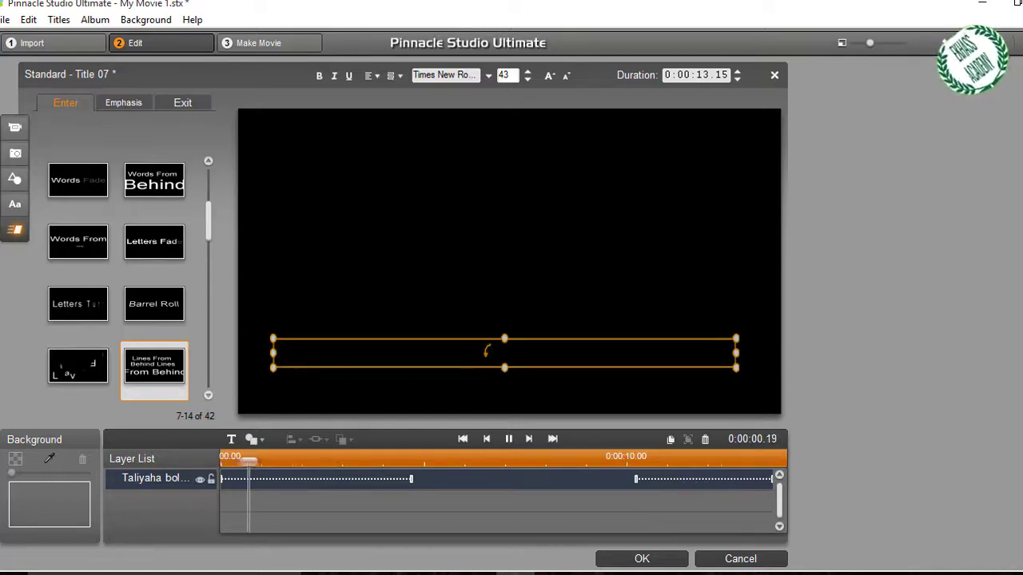
- Try the Page From Top, Words From Left and Words From Bottom entrance motions on the title
scroll(154, 304, down, 4)
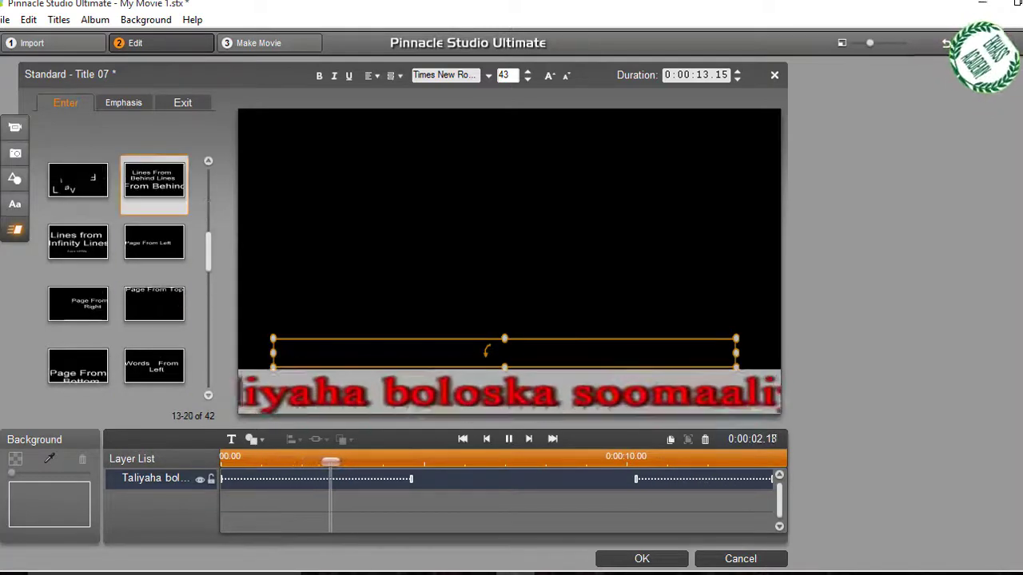
click(154, 242)
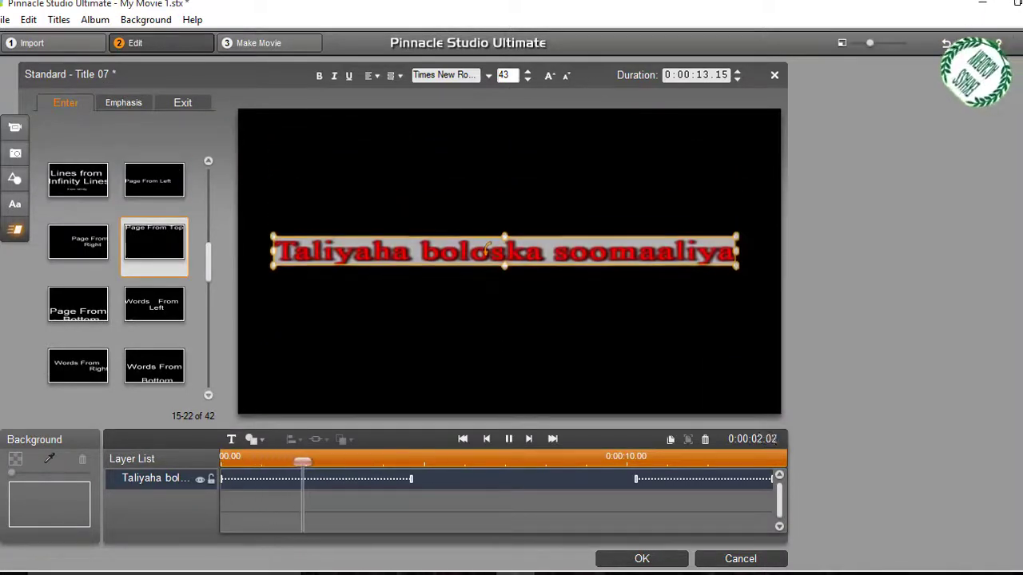
click(154, 305)
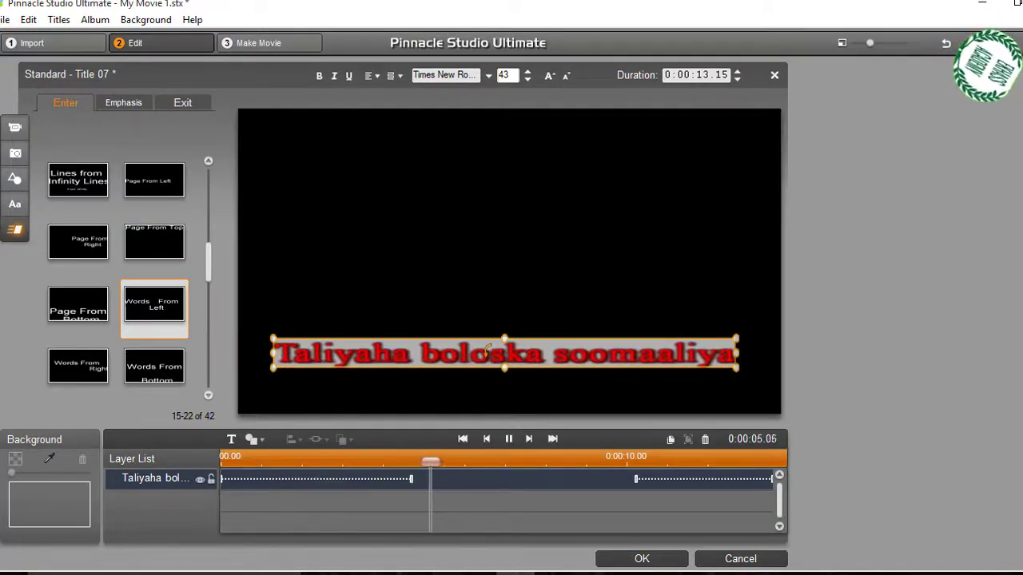
key(Down)
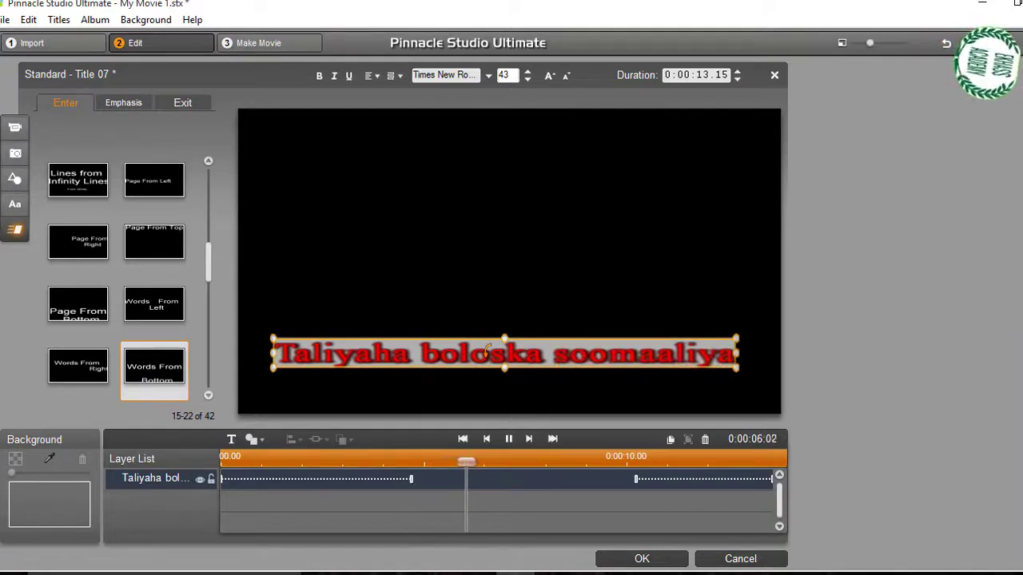
- Give the title the Words From Right entrance motion and apply the title changes
key(Left)
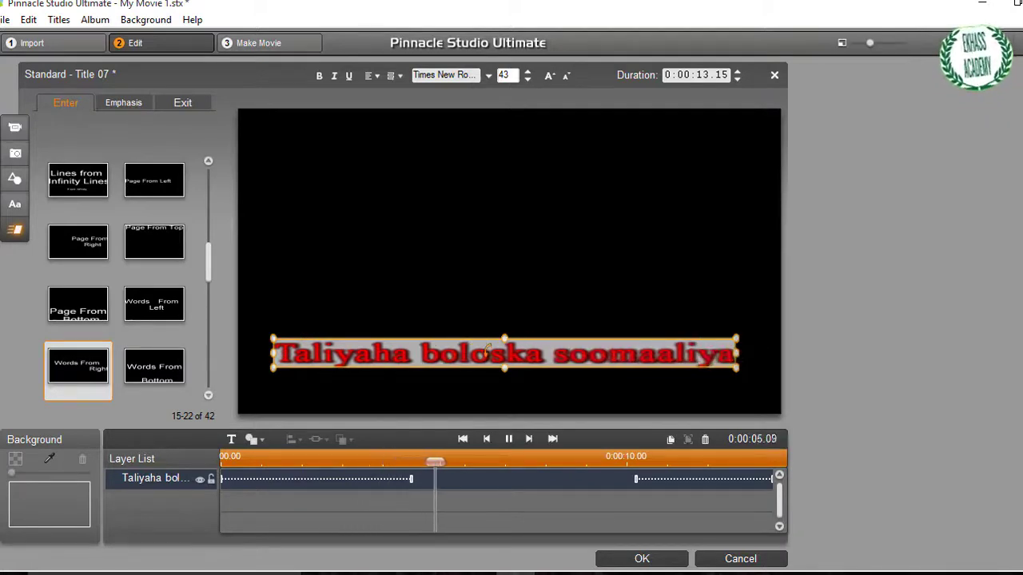
scroll(115, 276, down, 3)
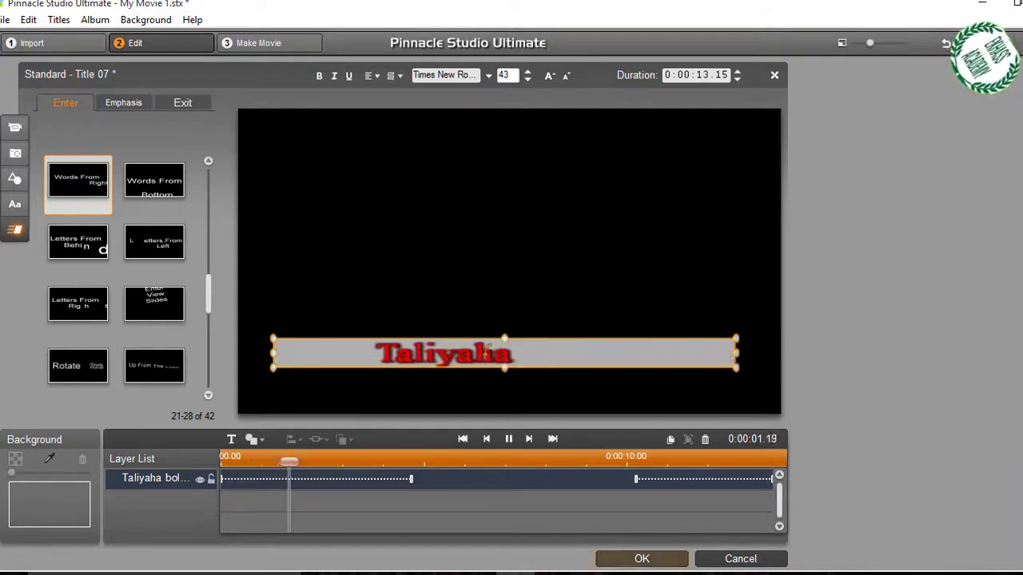
click(641, 559)
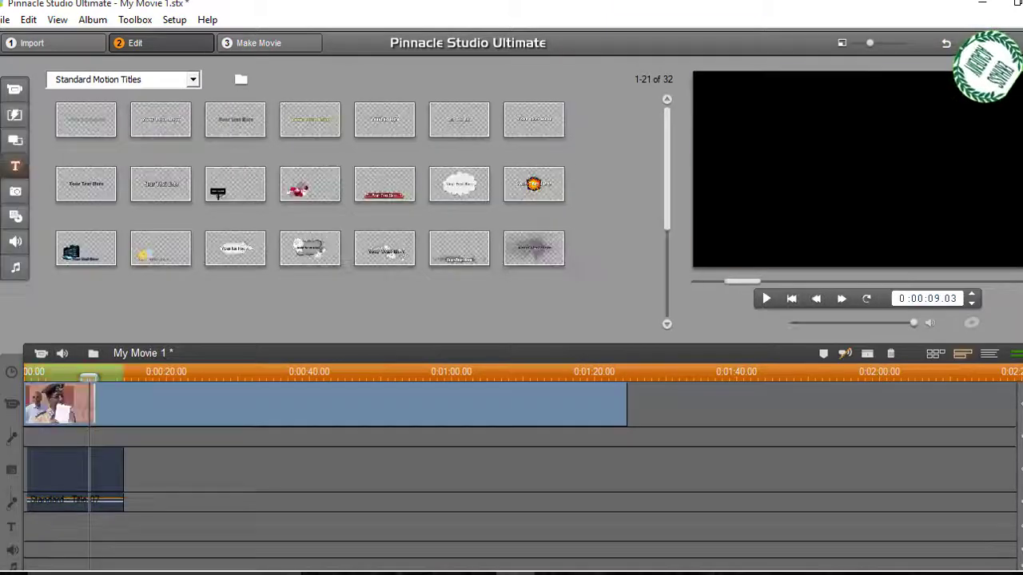
- Play the movie from the beginning to past 10 s to check the title's new entrance motion
drag(89, 378, 26, 377)
key(space)
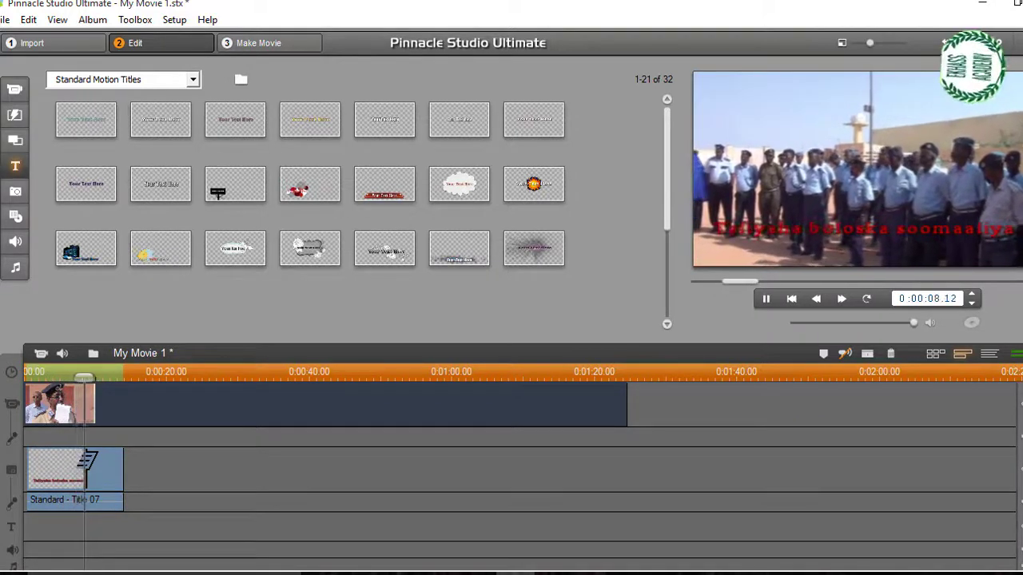
key(space)
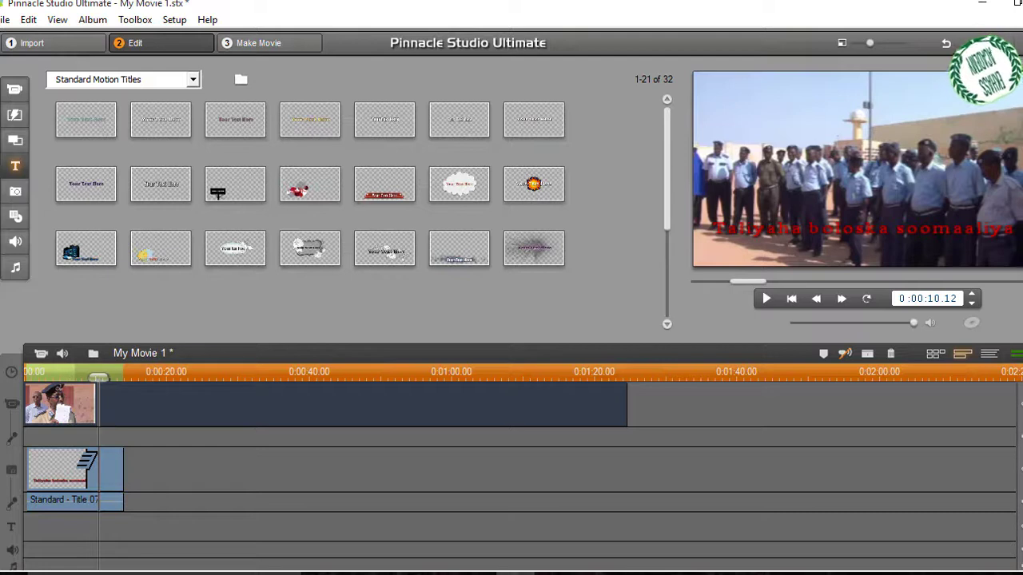
- Add the Standard - Title 02 motion title to the overlay track at about 38 s and preview it at about 43 s
click(533, 120)
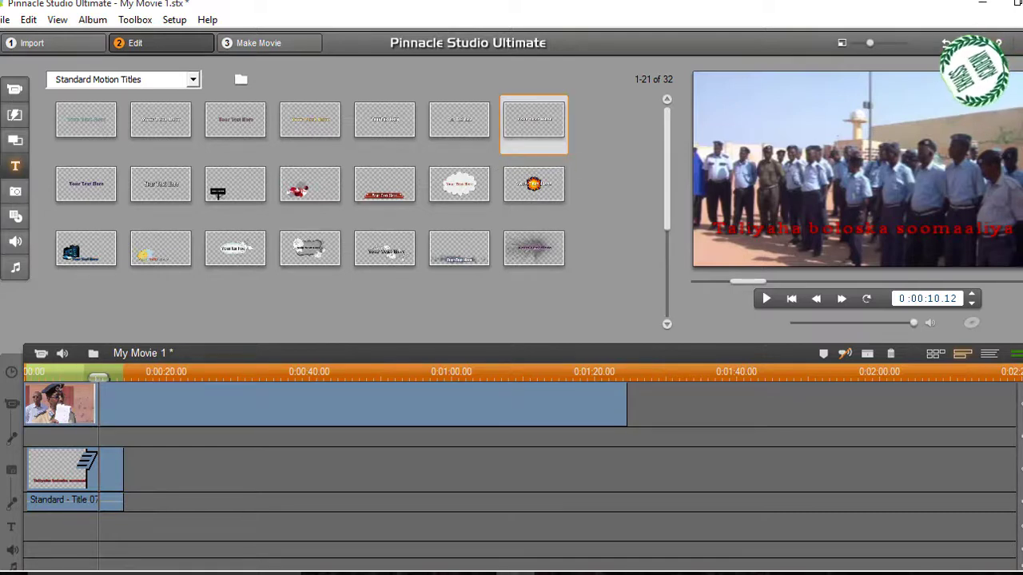
click(791, 298)
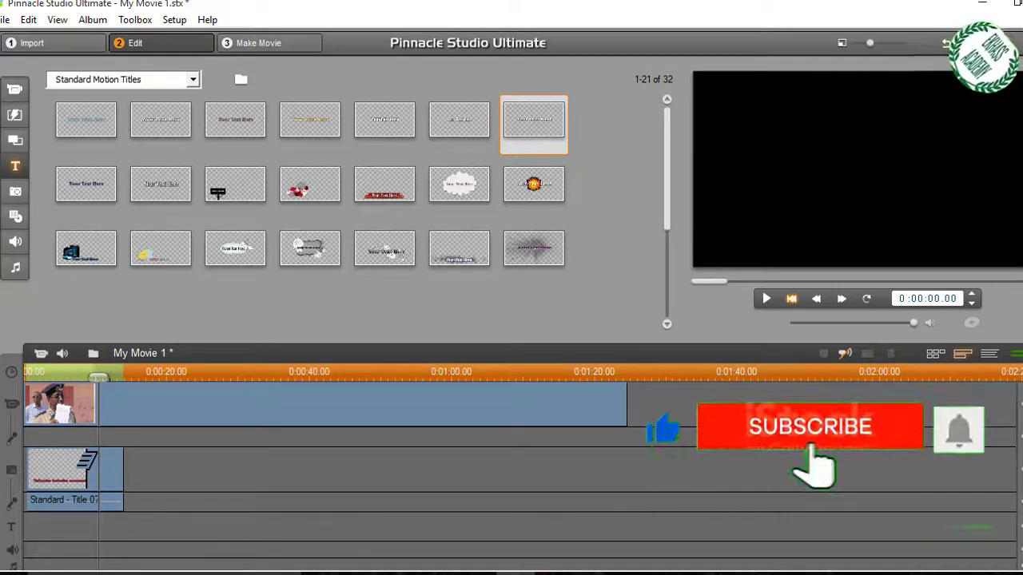
click(161, 120)
drag(161, 120, 373, 478)
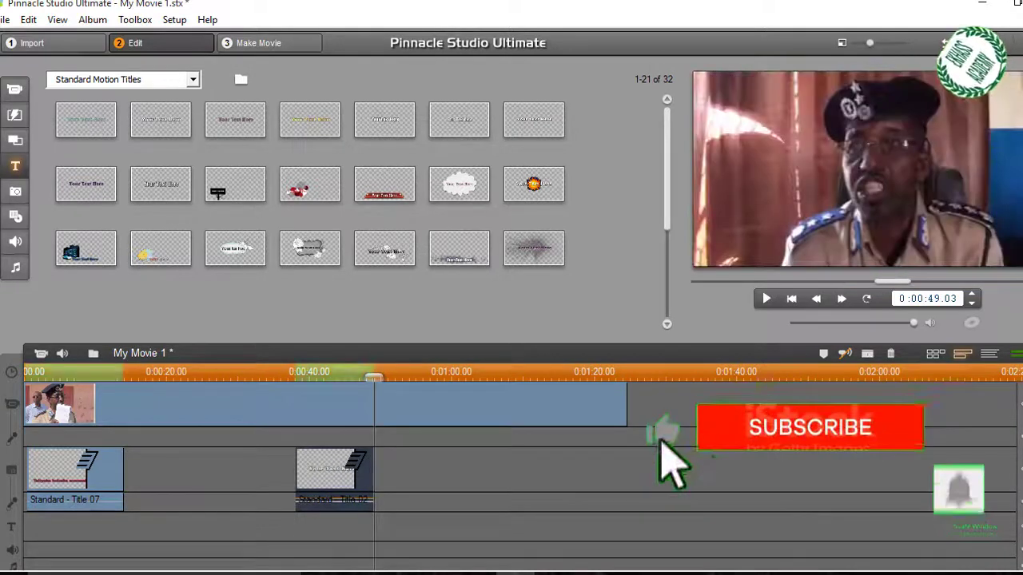
drag(373, 377, 333, 377)
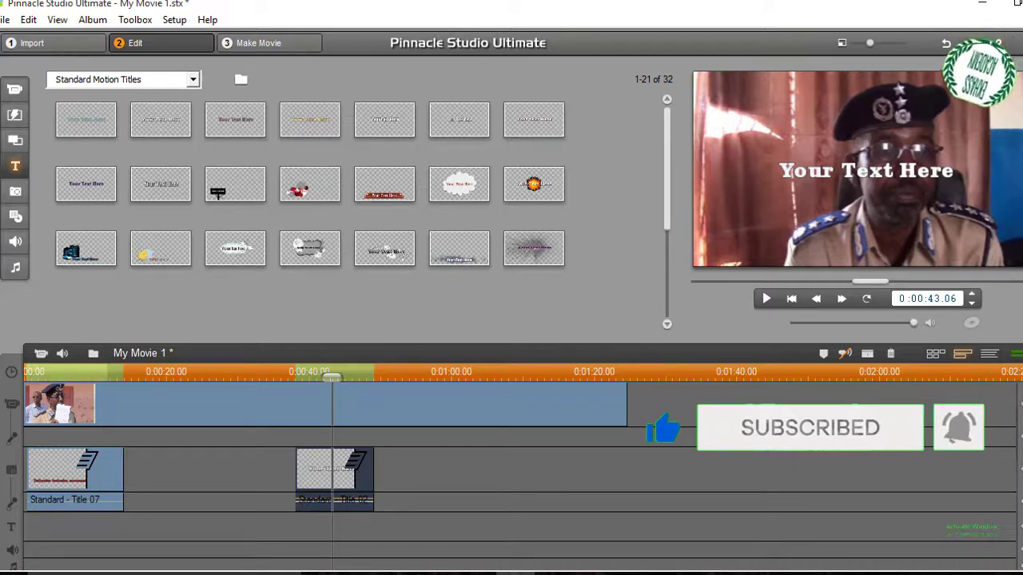
- Open the Standard - Title 02 clip for editing and replace its placeholder text with "ciidanka boloska soomaaliya"
double_click(330, 471)
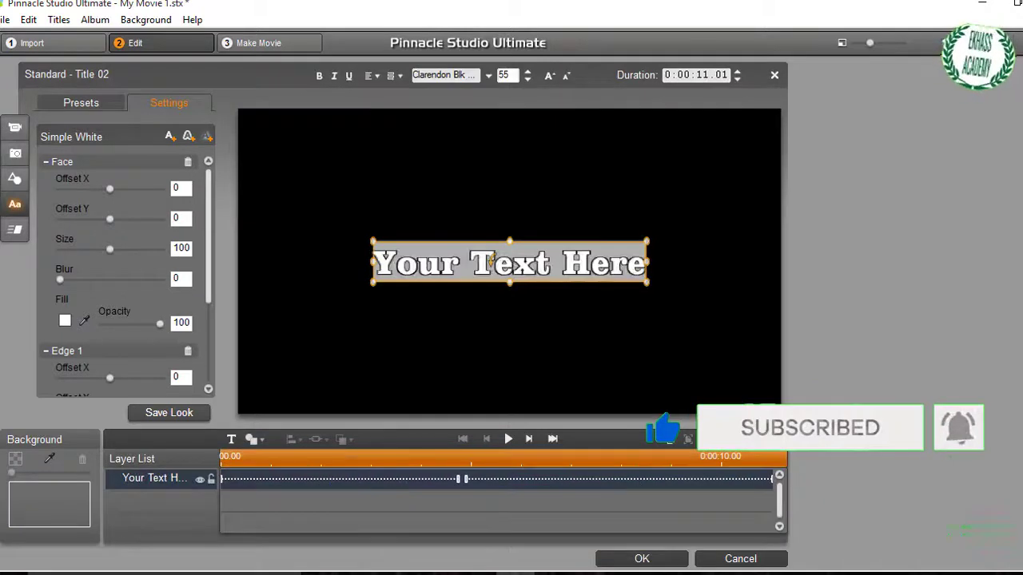
key(BackSpace)
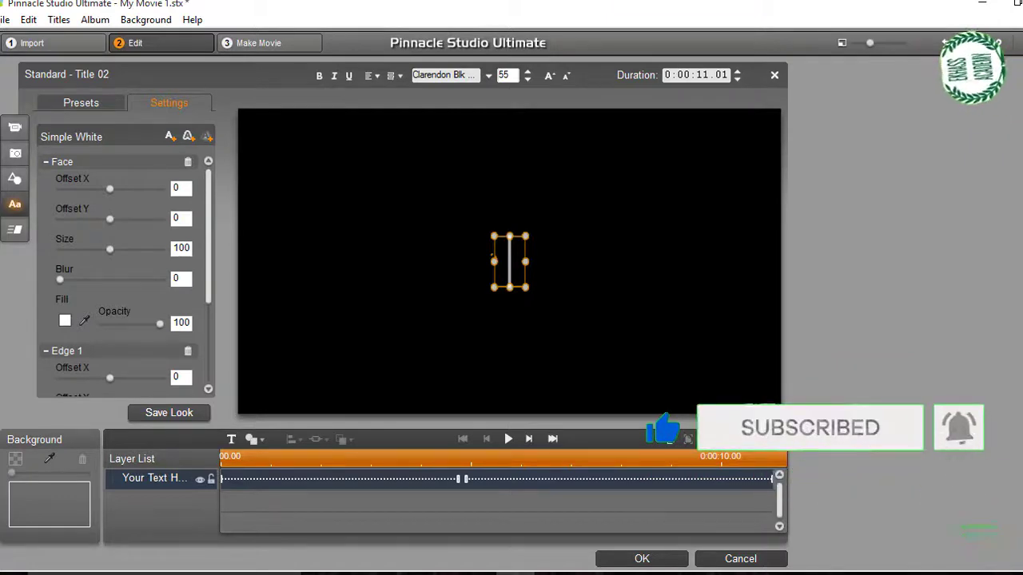
text(c)
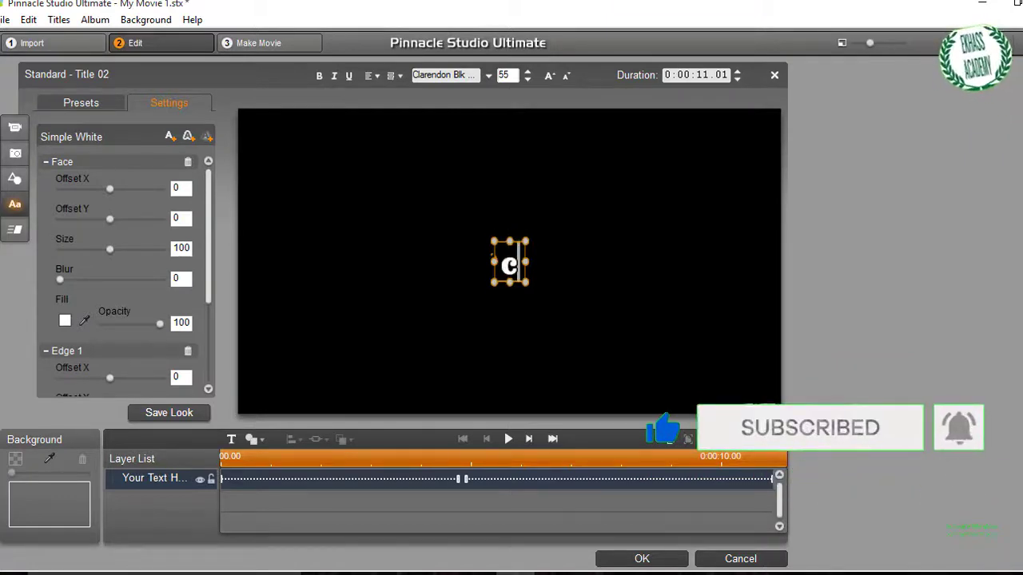
text(iid)
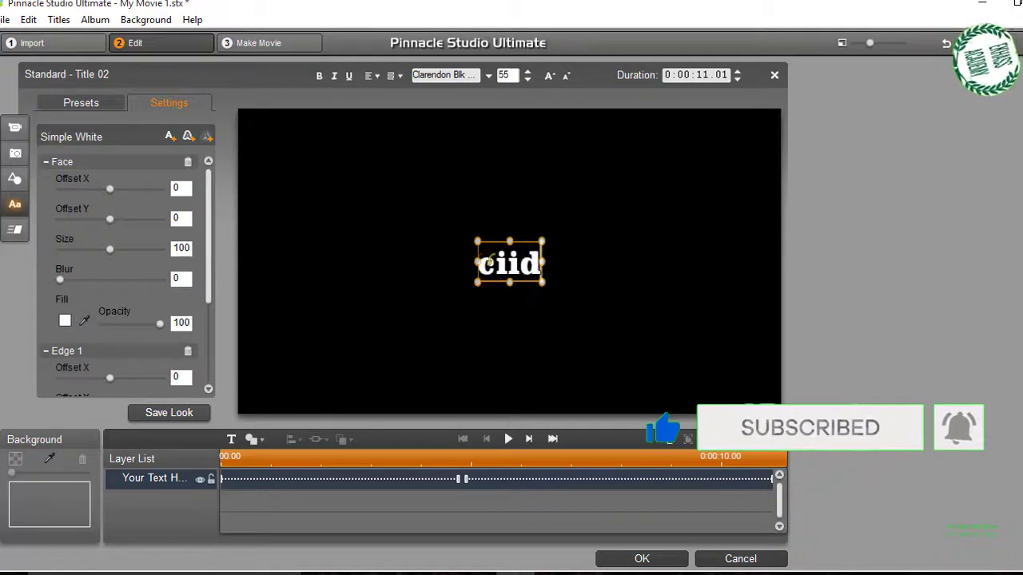
text(anka)
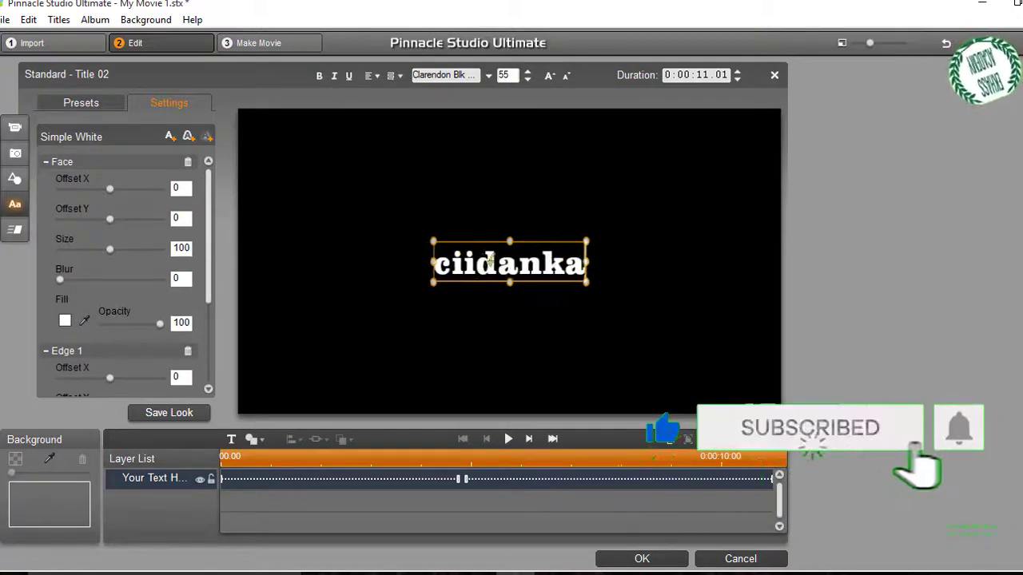
text( bo)
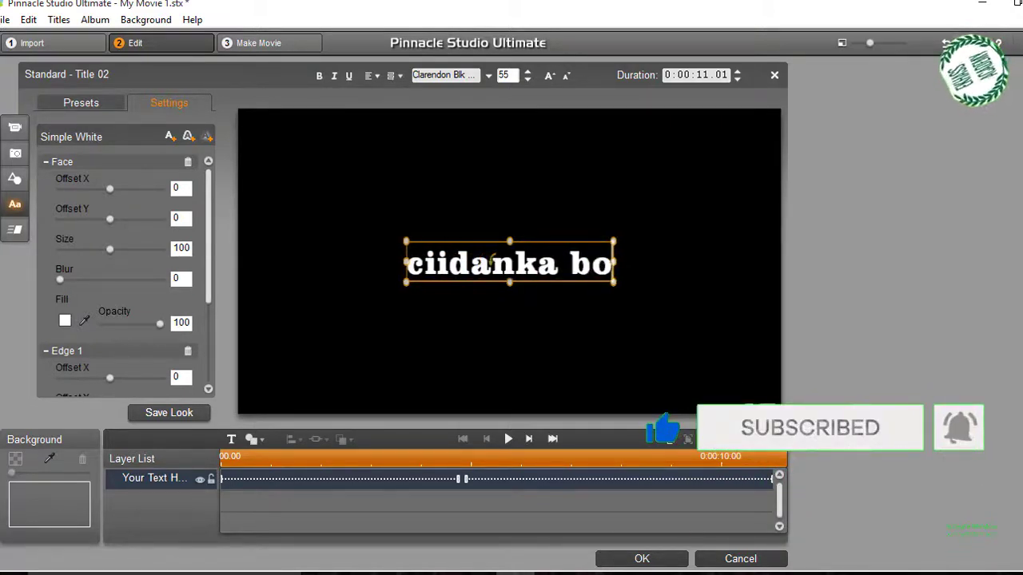
text(lo)
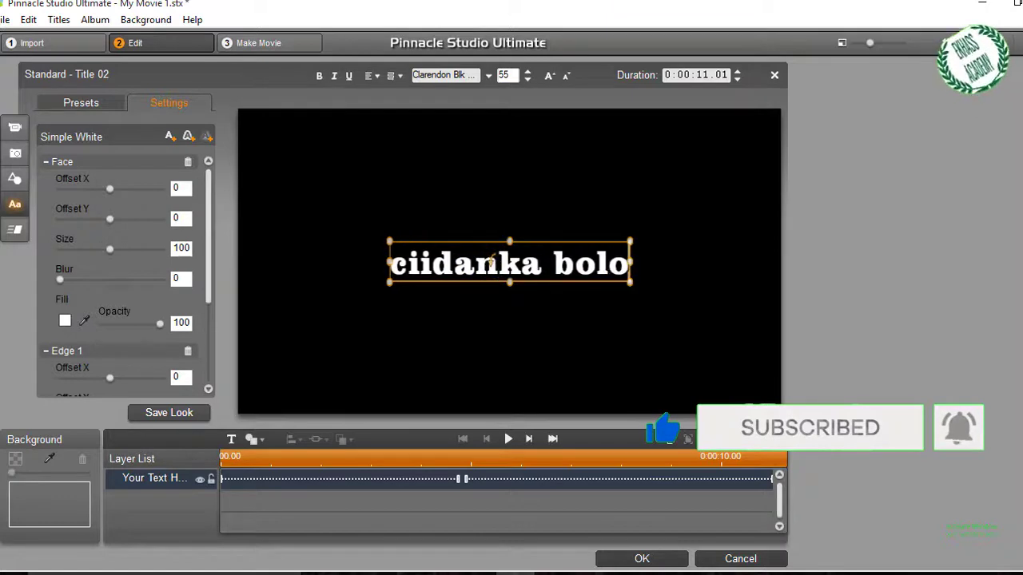
text(ska)
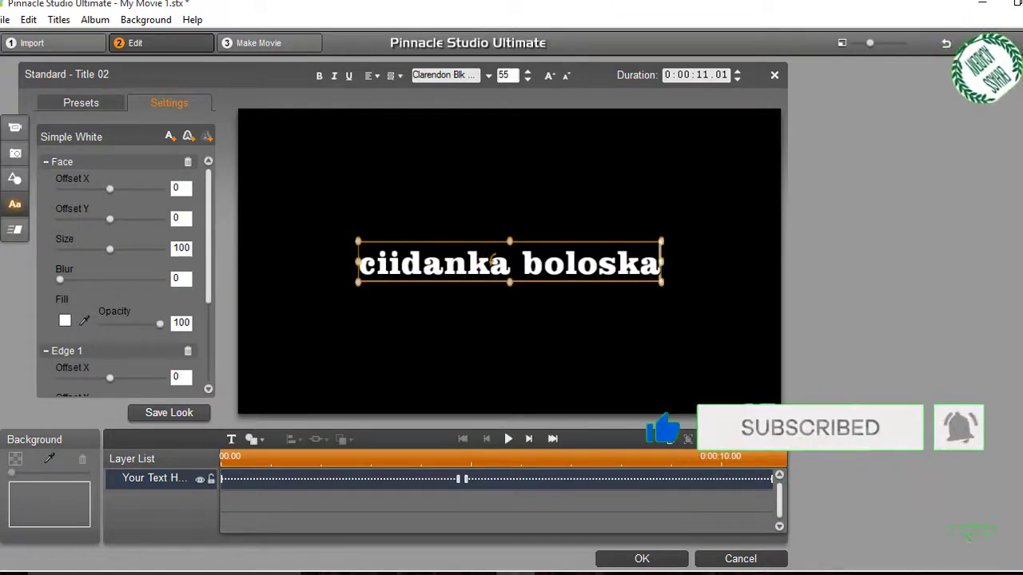
text( so)
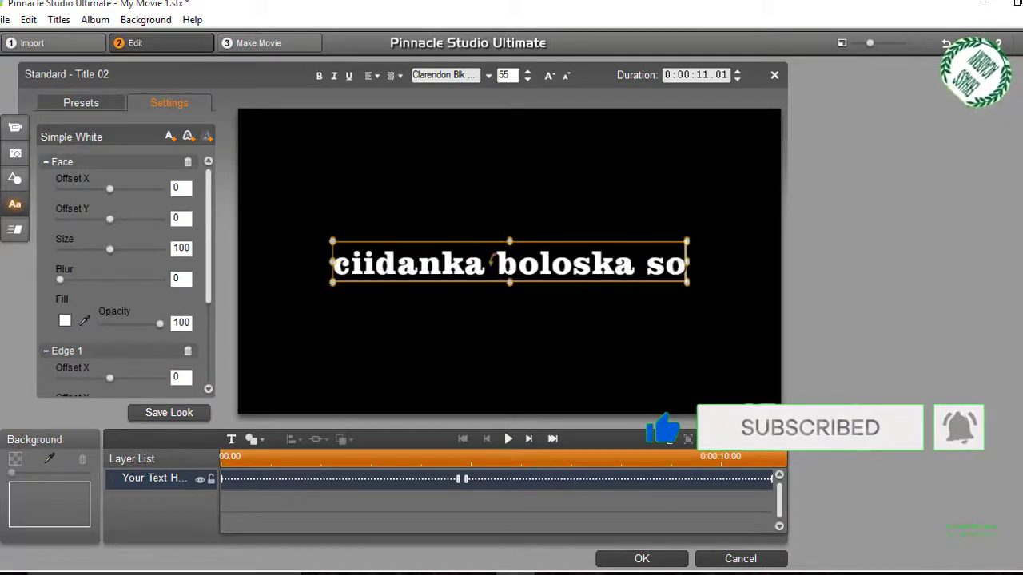
text(omaa)
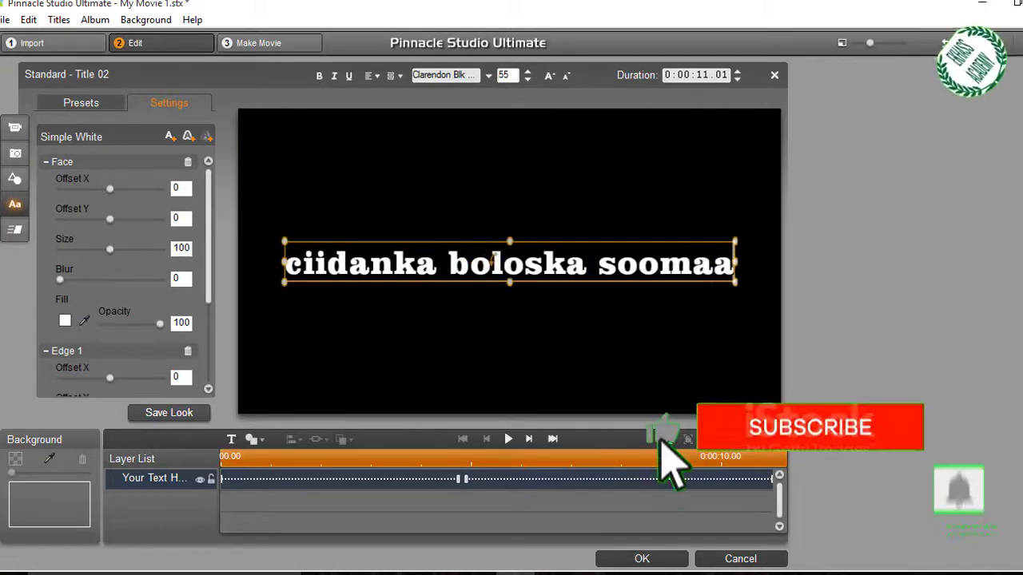
text(liya)
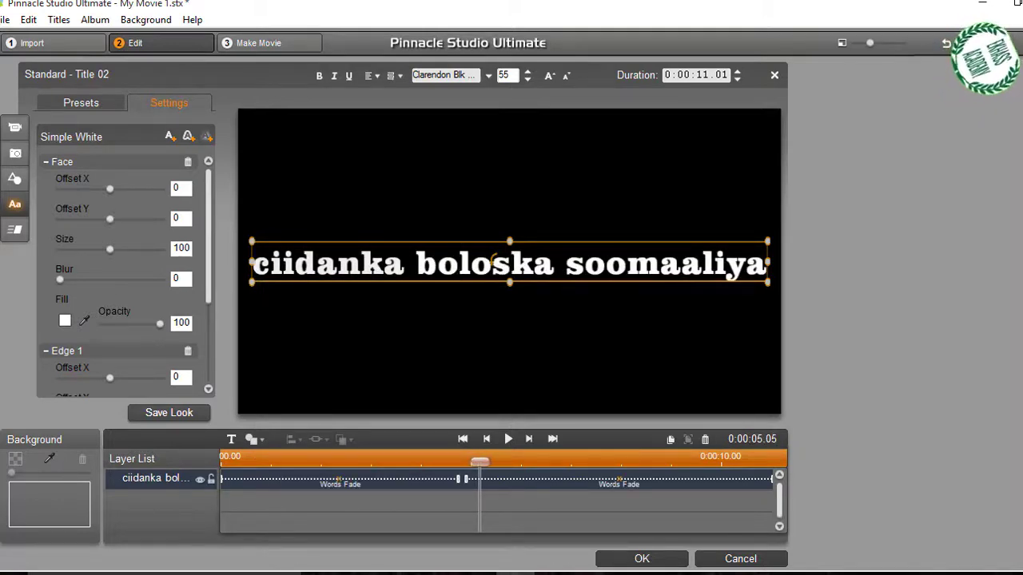
- Shorten the title's entrance and exit Words Fade motions, ending the entrance at about 3.5 s and starting the exit at about 8 s
drag(466, 480, 612, 480)
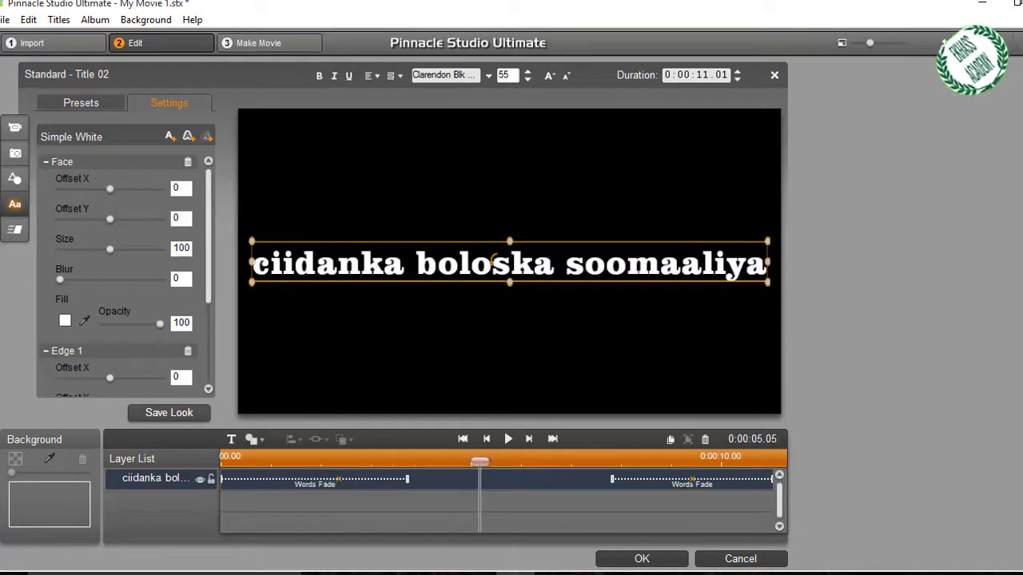
drag(481, 462, 400, 462)
- Select the whole title text and set its face fill colour to black
double_click(493, 260)
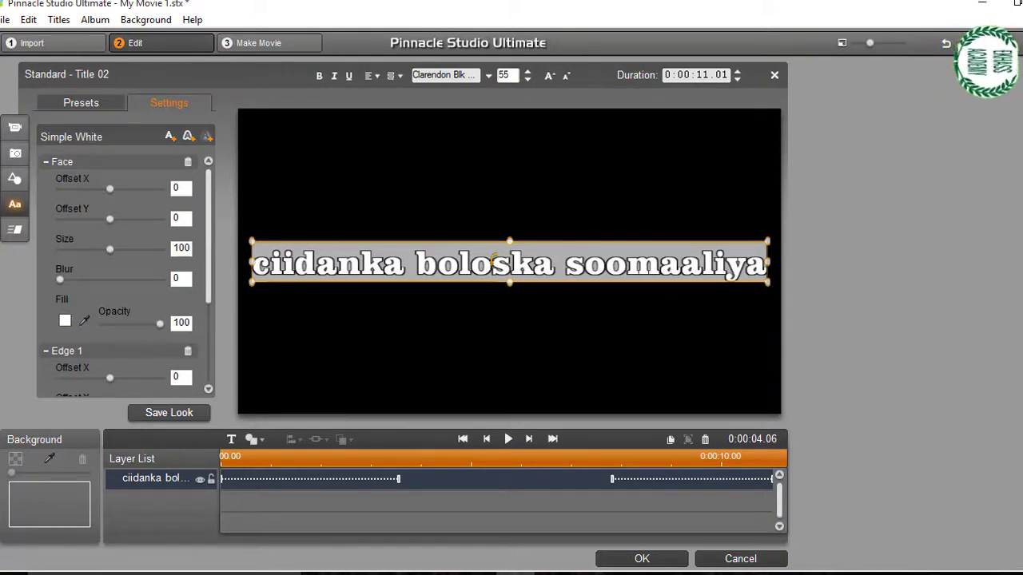
click(64, 320)
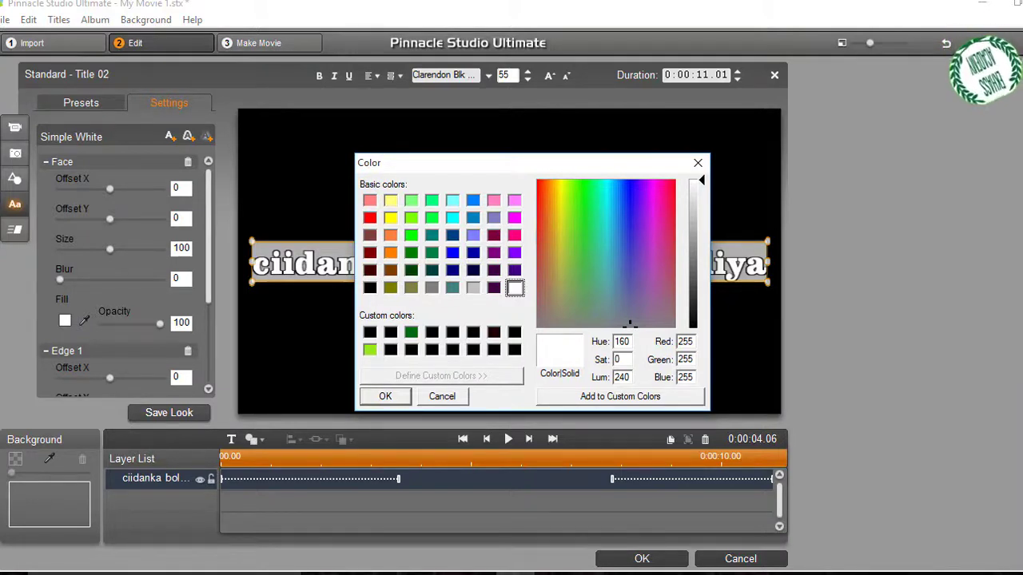
click(370, 333)
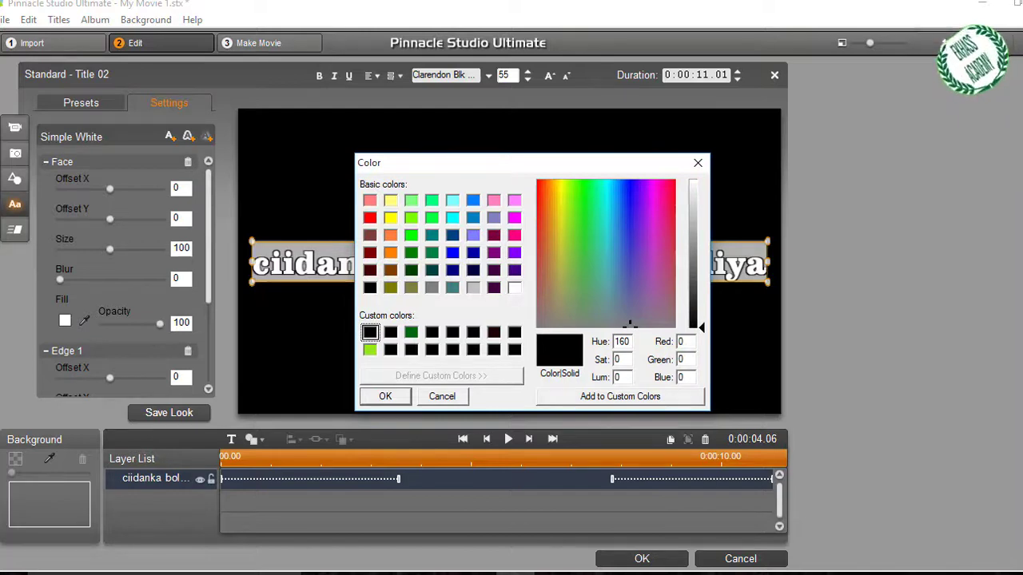
click(385, 396)
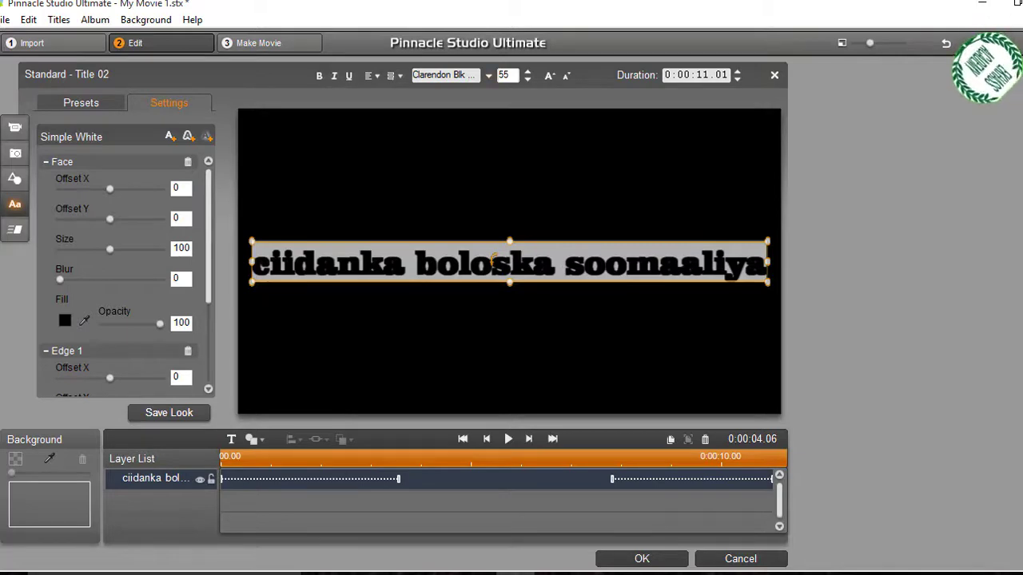
click(488, 75)
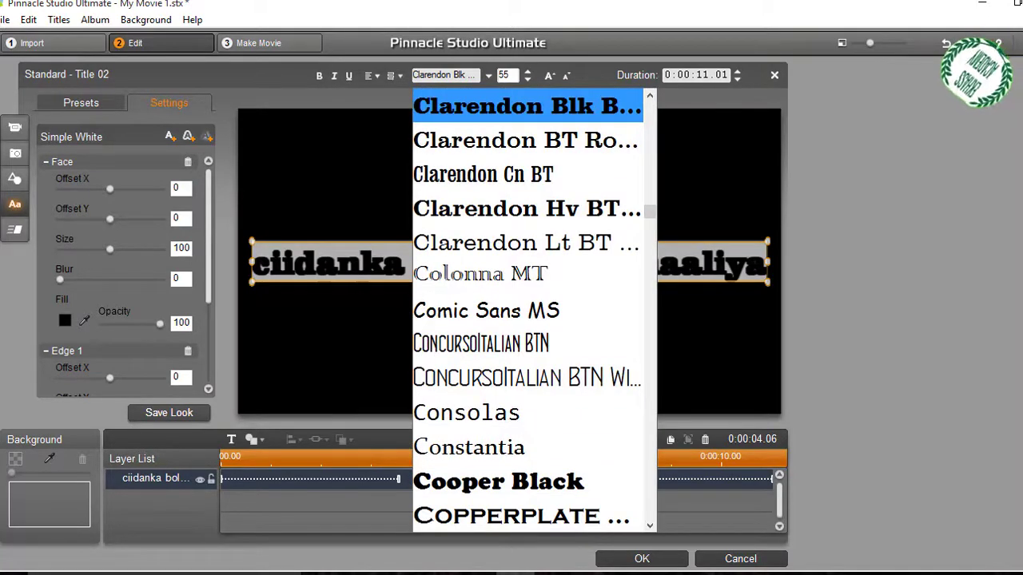
key(t)
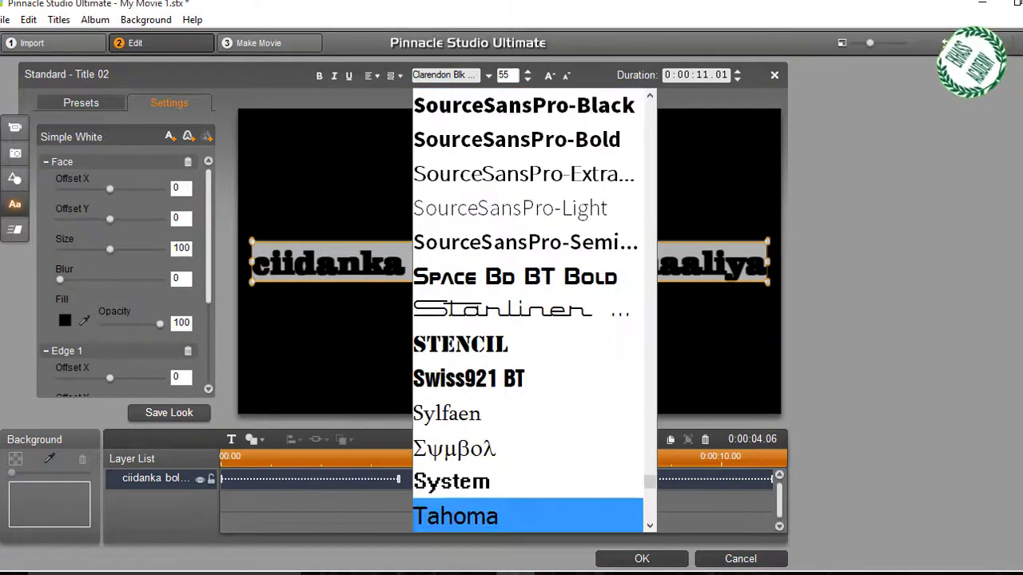
key(i)
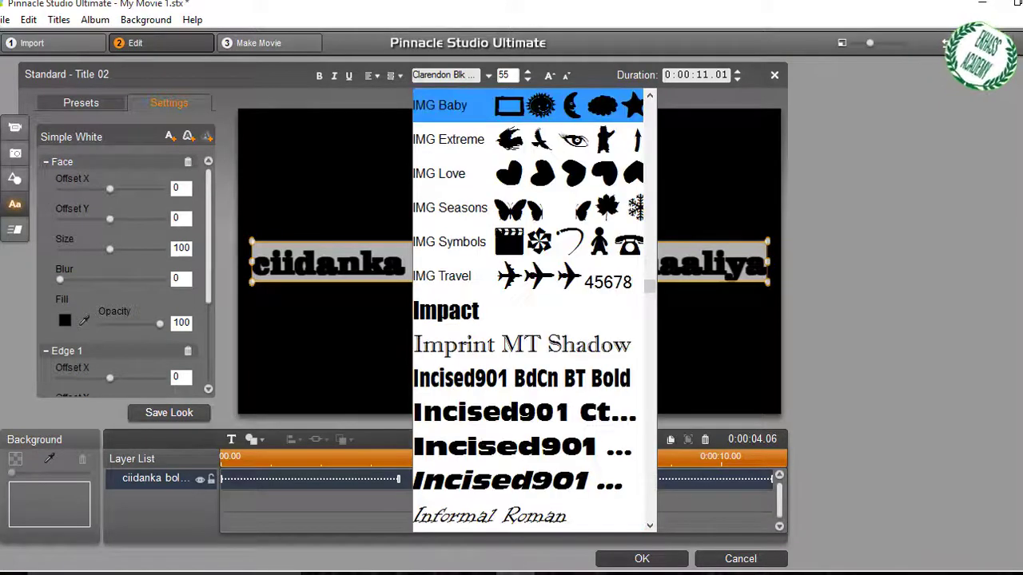
key(Down)
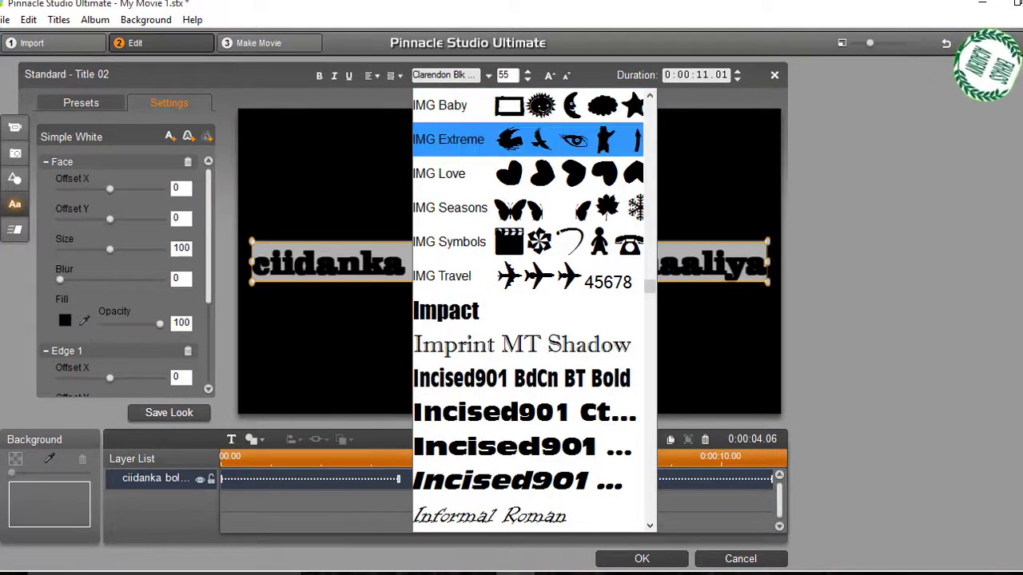
key(Down)
key(Up)
key(Up)
key(Up)
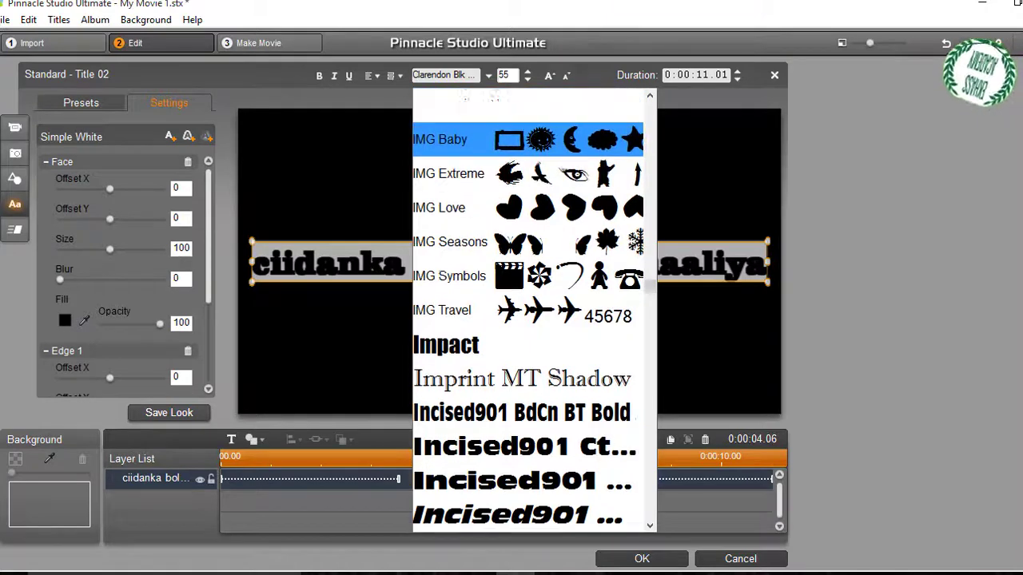
key(Escape)
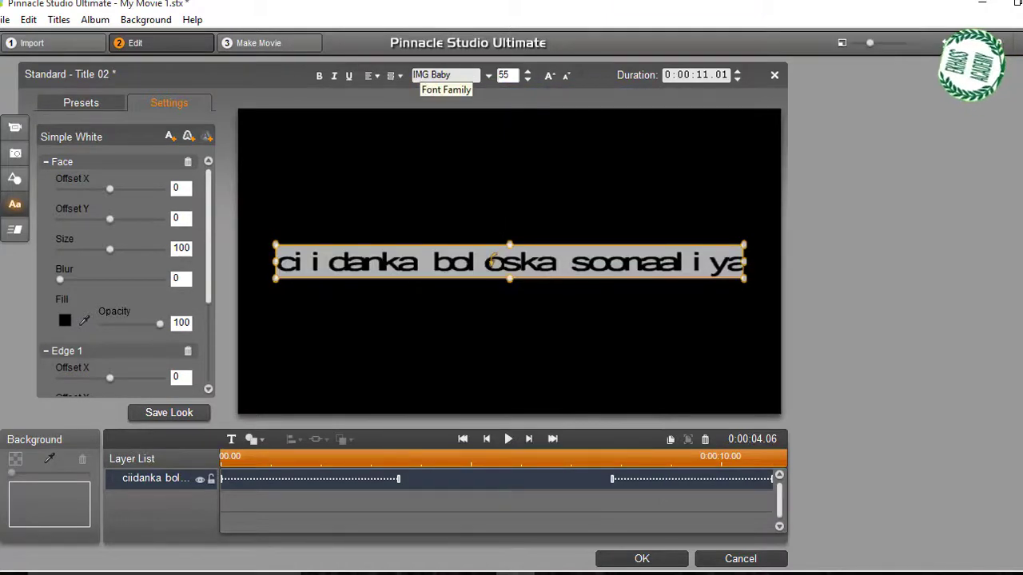
- Set the title text's font to Times New Roman
click(444, 75)
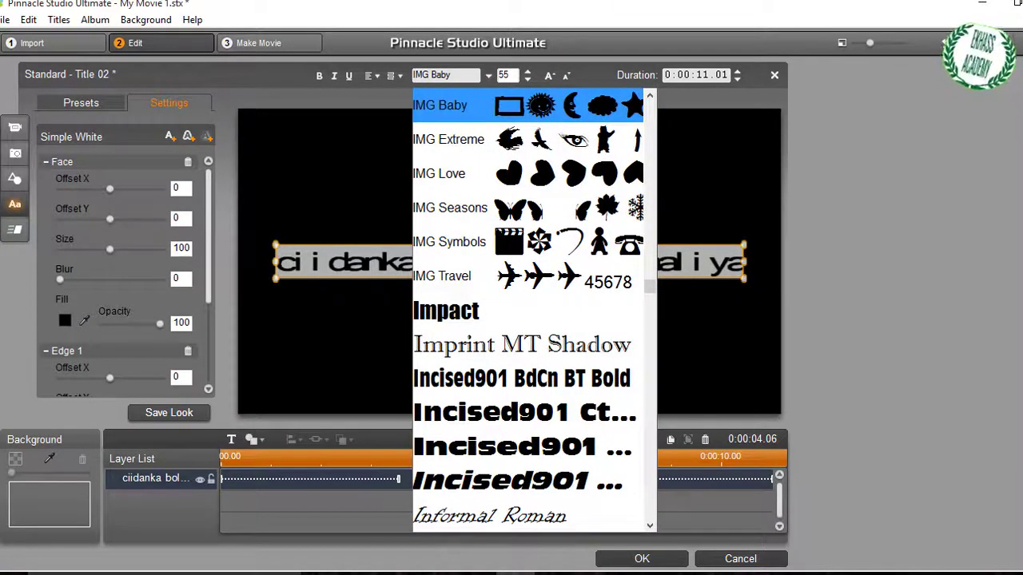
text(ti)
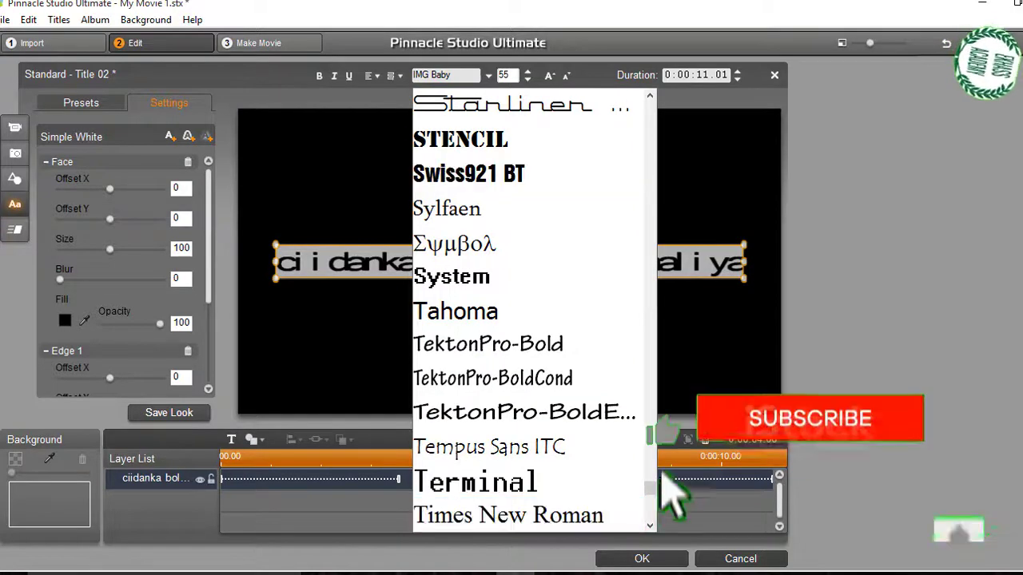
key(Return)
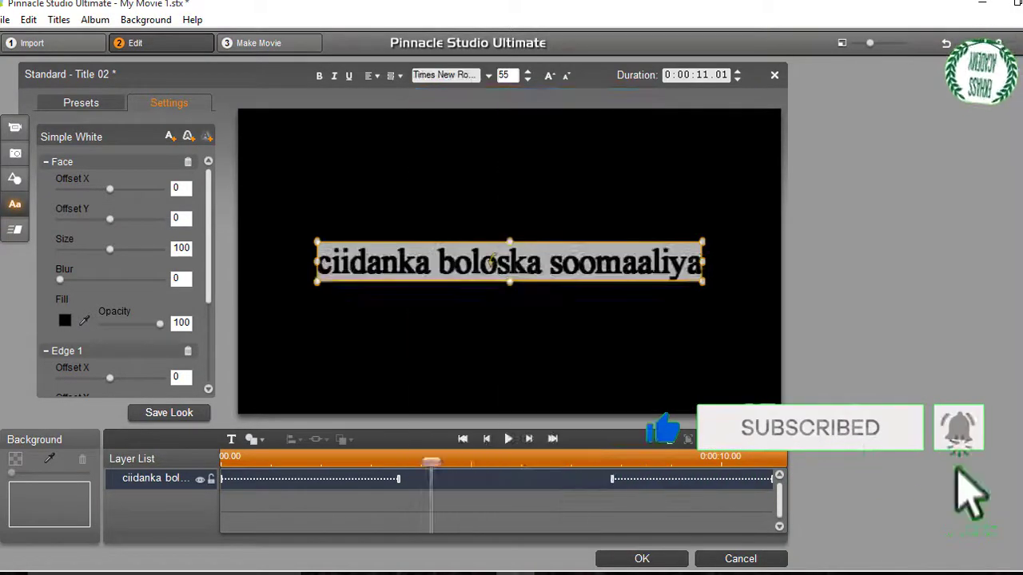
- Stretch the title text to nearly the full frame width and move it down to the frame's lower edge
drag(317, 262, 258, 262)
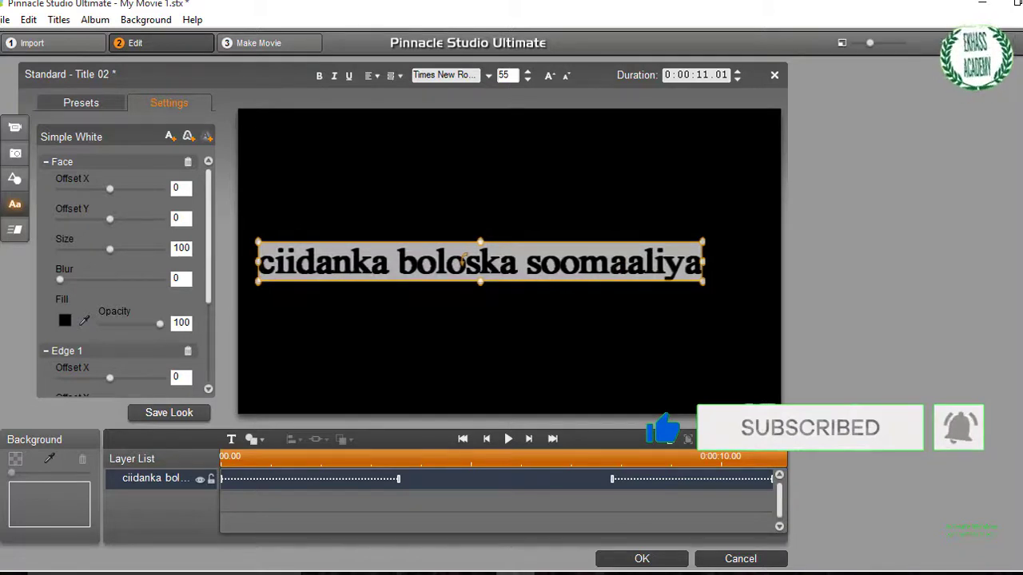
drag(703, 262, 769, 262)
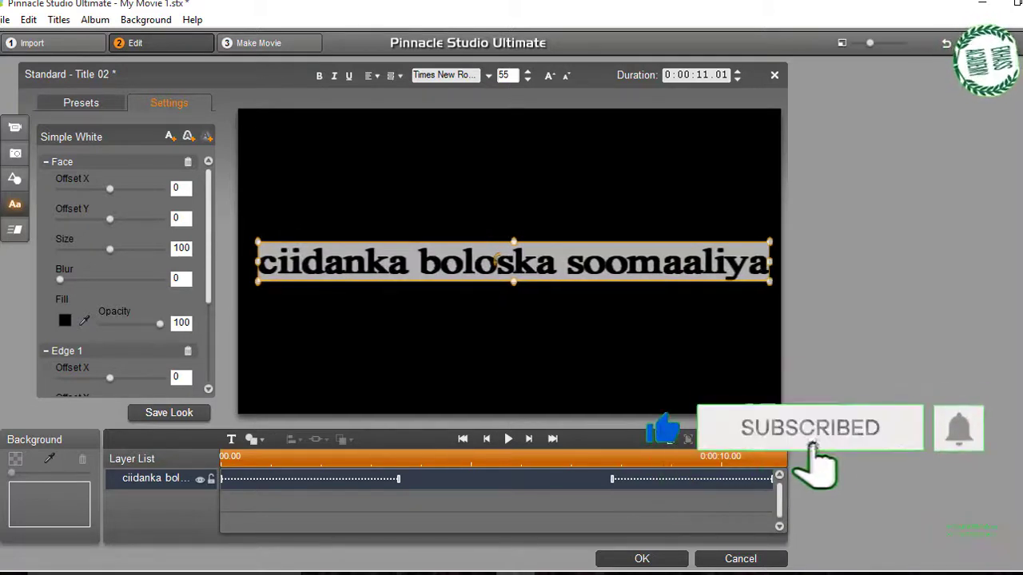
drag(495, 259, 486, 392)
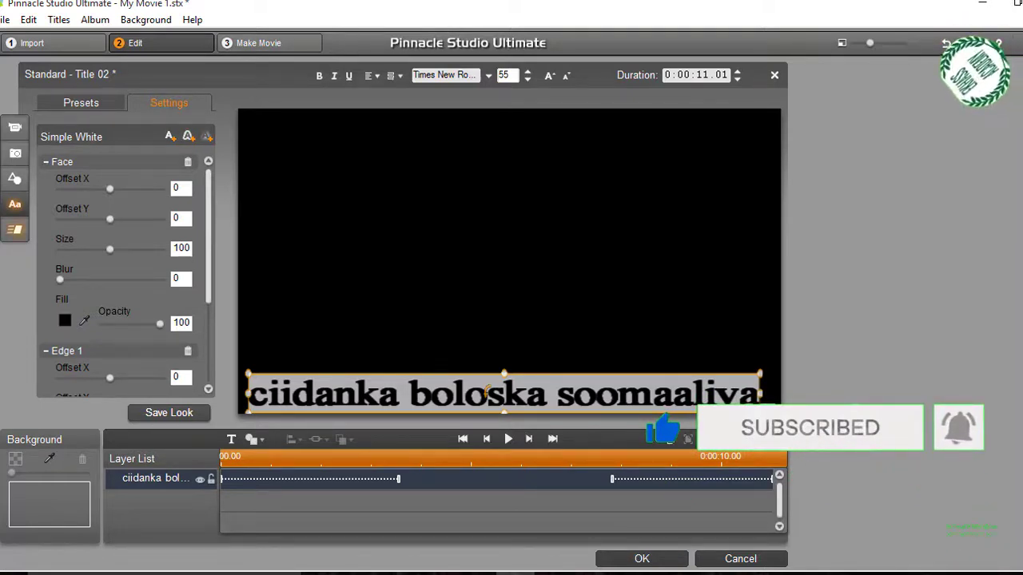
- Try the jumping-letters and Woozy entrance motions on the title, then give it the City Light entrance motion
click(14, 230)
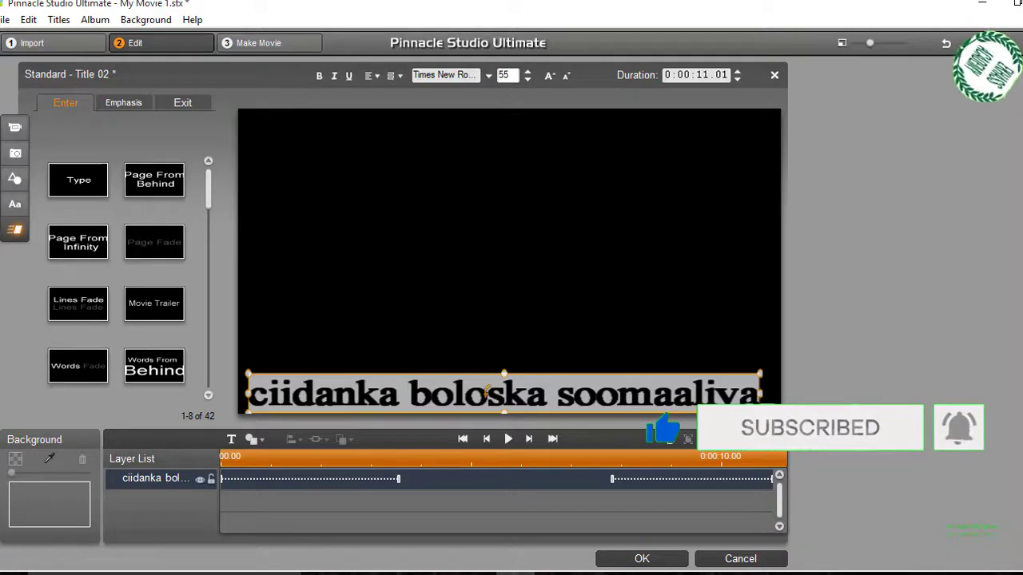
scroll(116, 271, down, 3)
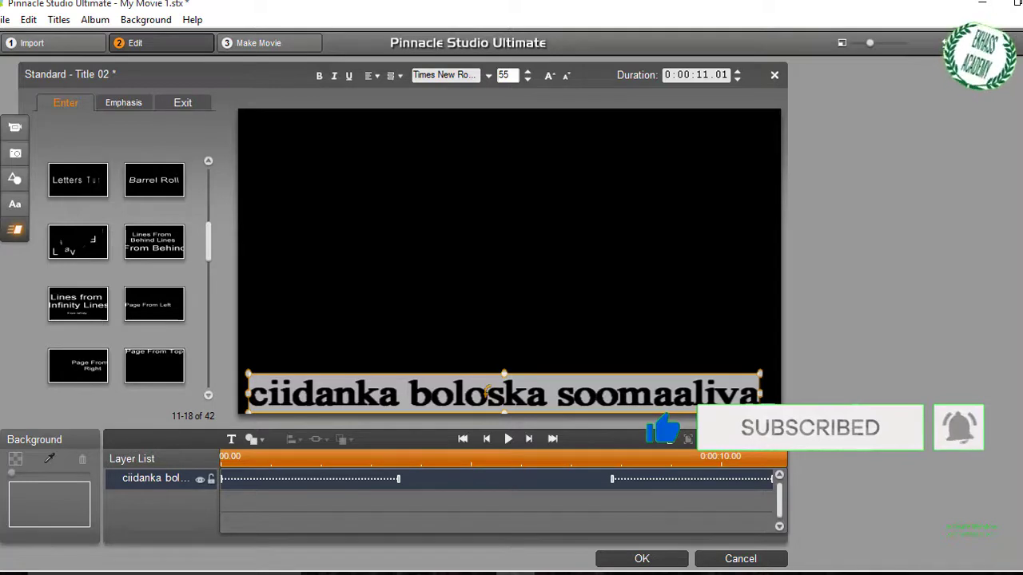
scroll(115, 272, down, 5)
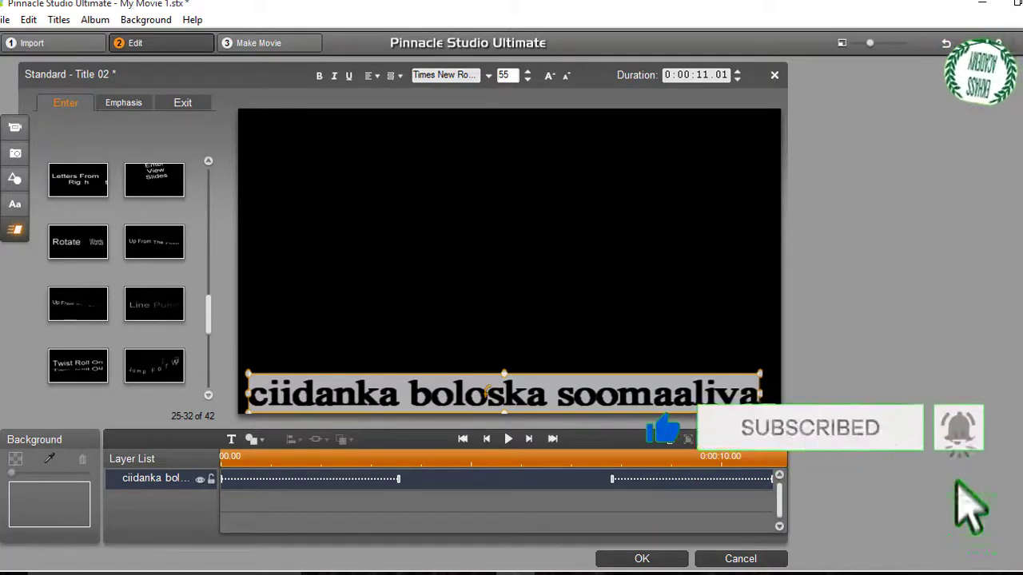
key(space)
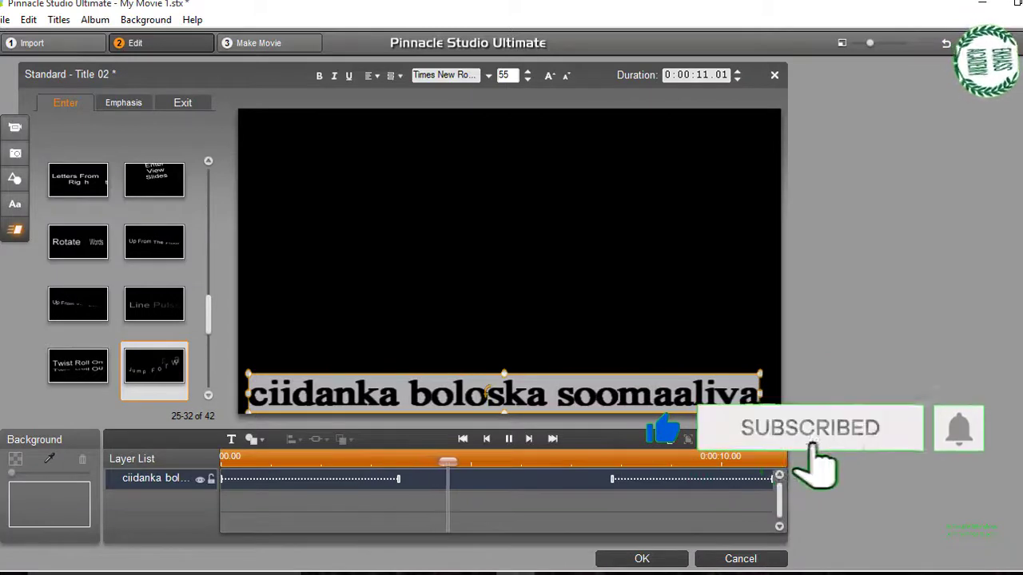
scroll(116, 279, down, 2)
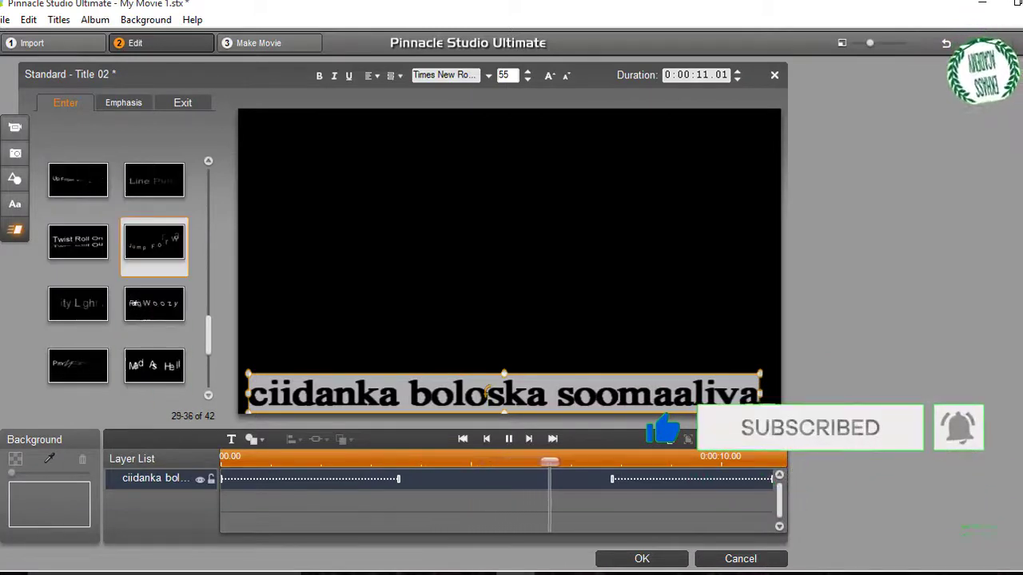
click(154, 305)
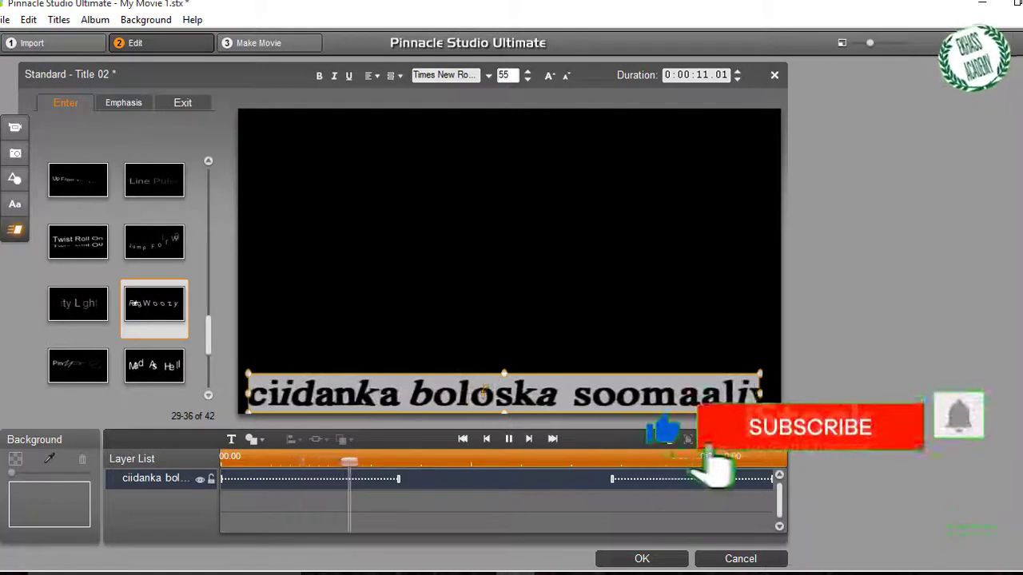
click(78, 305)
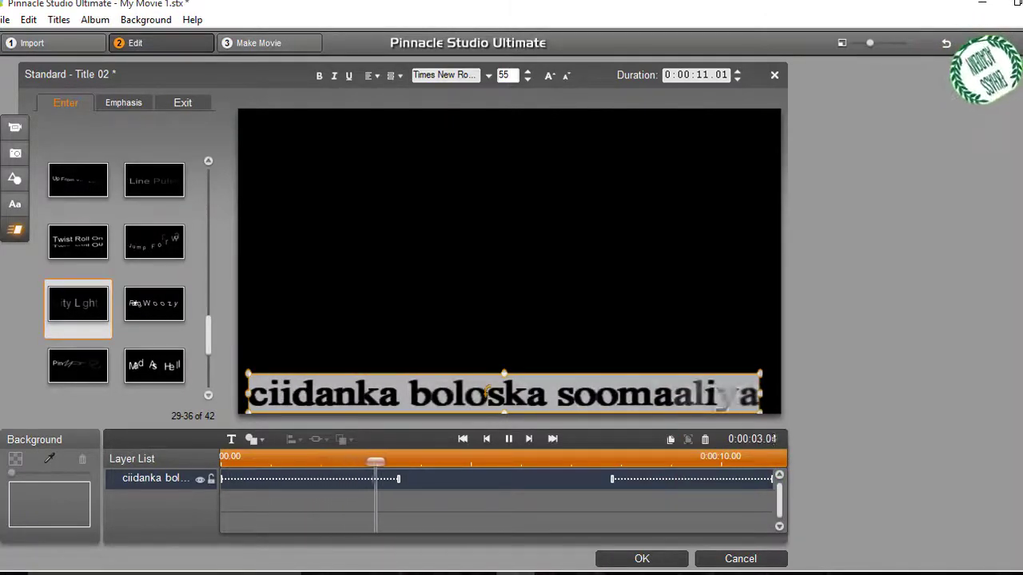
- Try the pinwheel, Mad As Hell, random letter-drop, bouncing and Rolling entrance motions on the title text
click(78, 366)
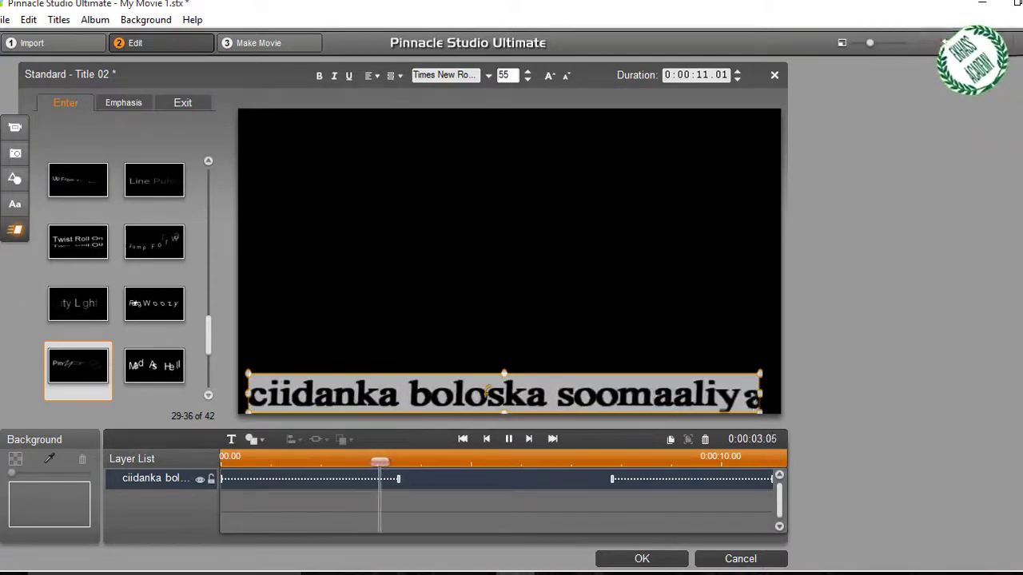
click(154, 366)
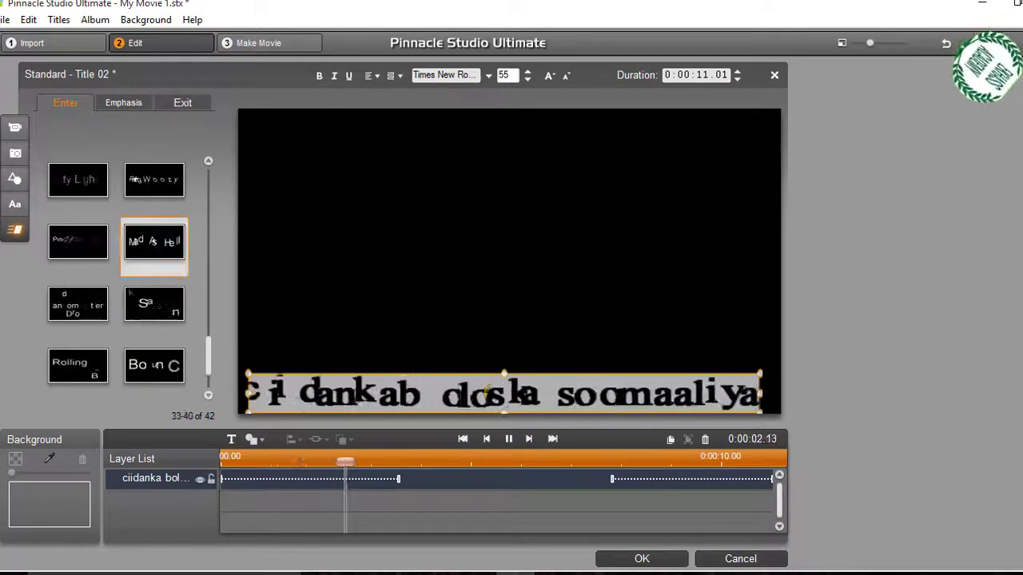
click(77, 305)
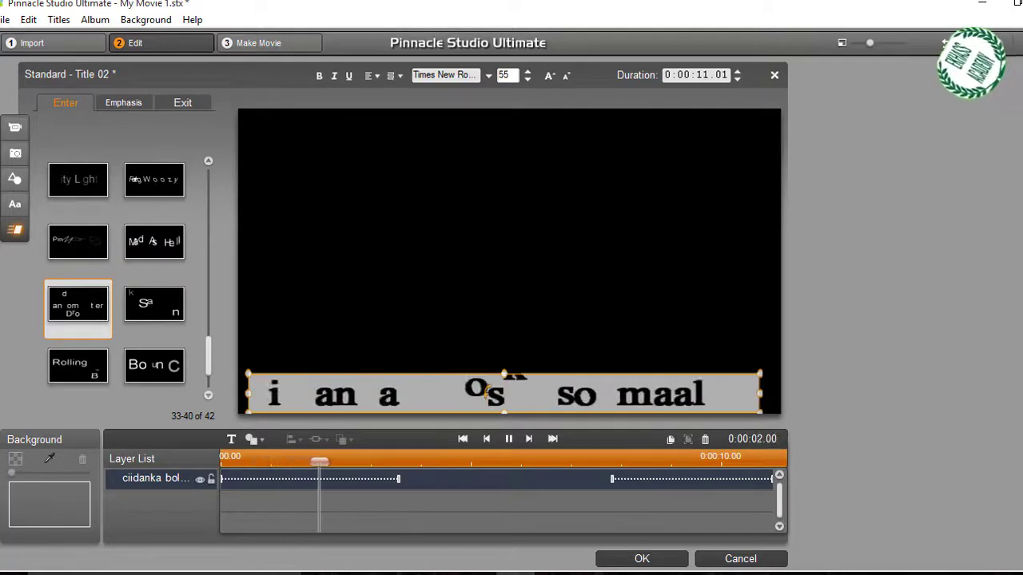
click(154, 365)
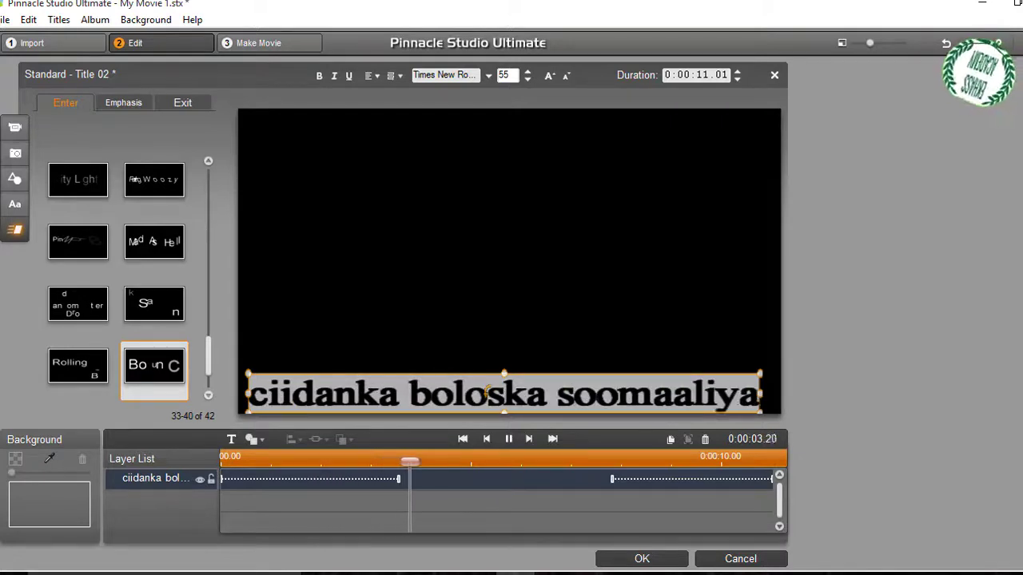
key(Left)
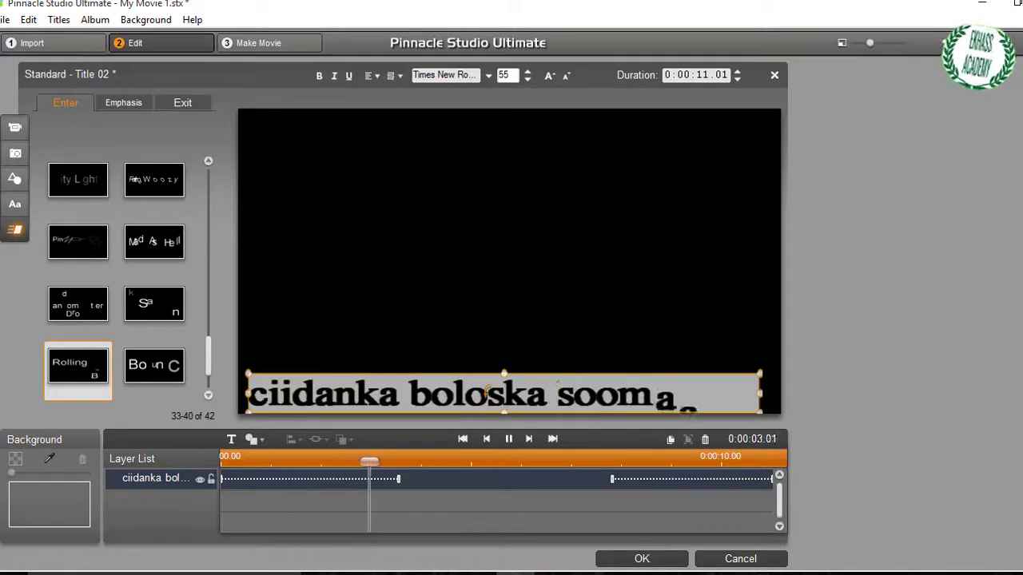
- Give the title the Lines From Behind entrance motion and accept the title edits
scroll(116, 279, up, 2)
scroll(116, 279, up, 2)
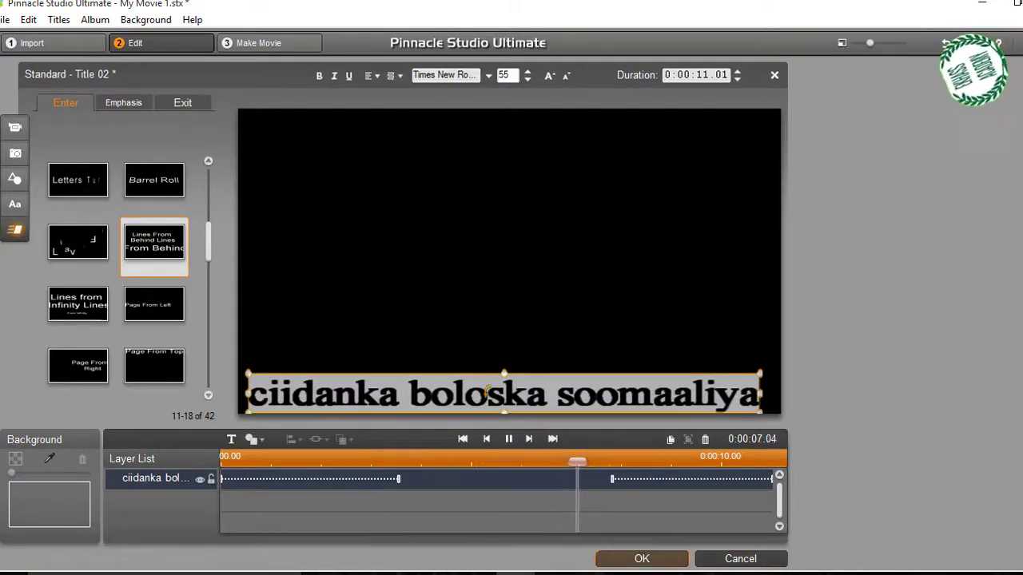
click(641, 559)
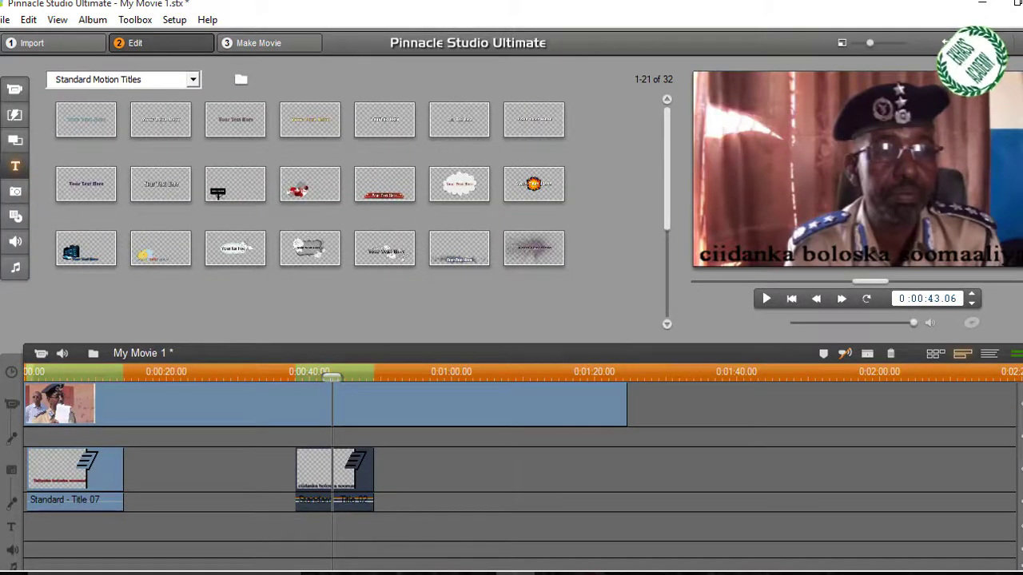
- Play the movie from just before the second title to its end to preview the title
drag(332, 377, 276, 377)
key(space)
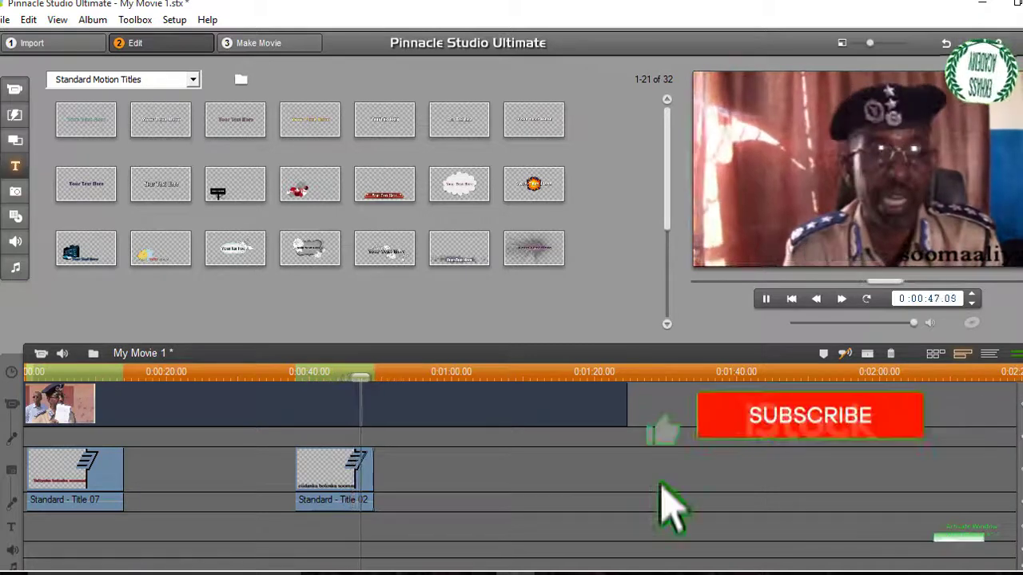
key(space)
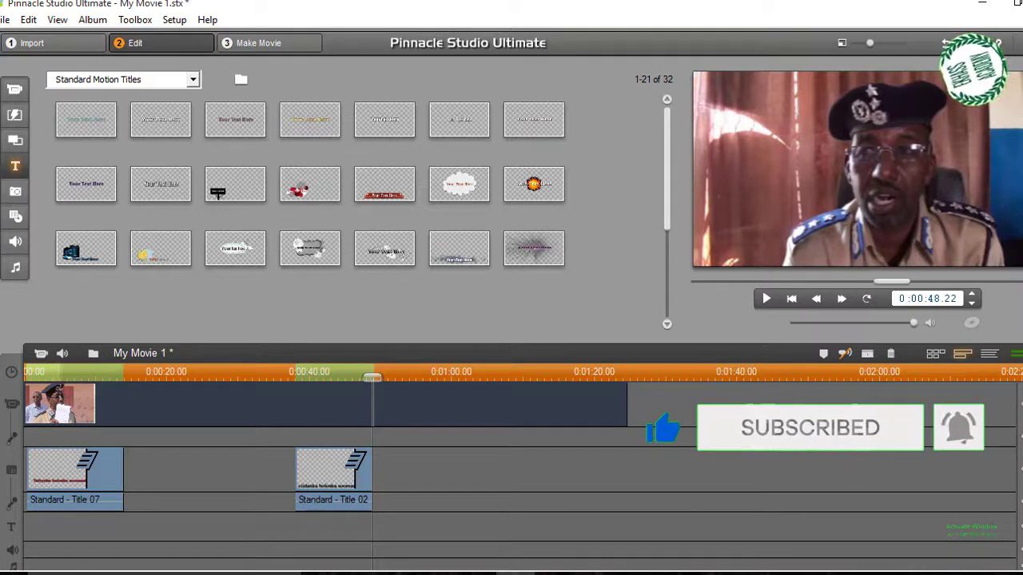
- Reopen the second title, Standard - Title 02, for editing and add a rectangle shape to it
click(334, 480)
double_click(334, 480)
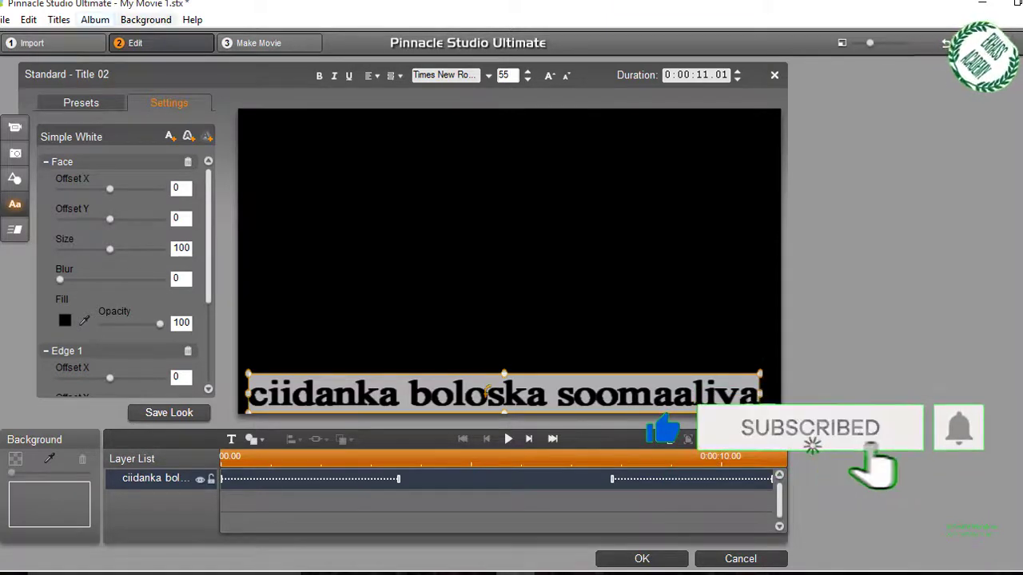
click(59, 20)
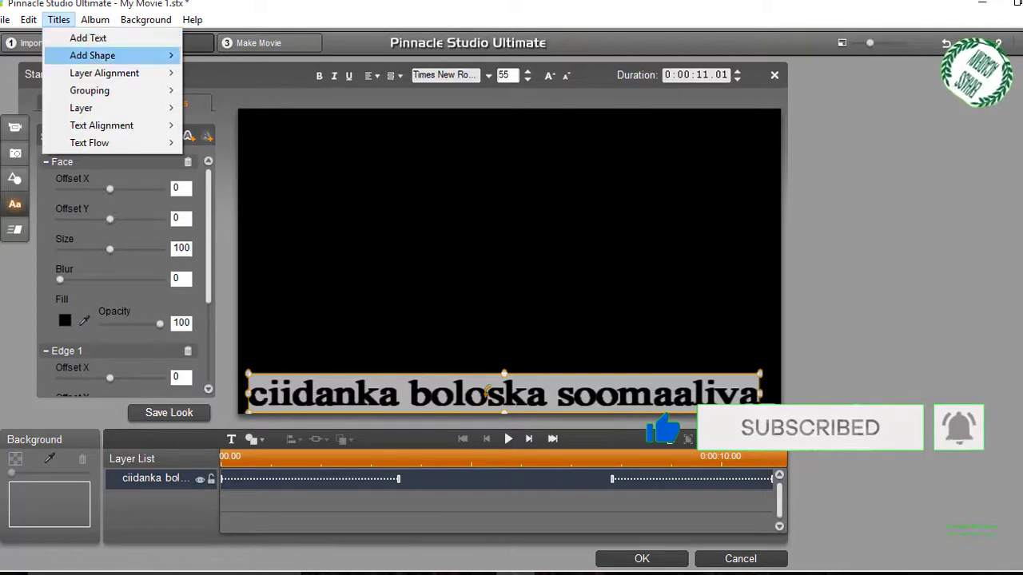
mouse_move(92, 55)
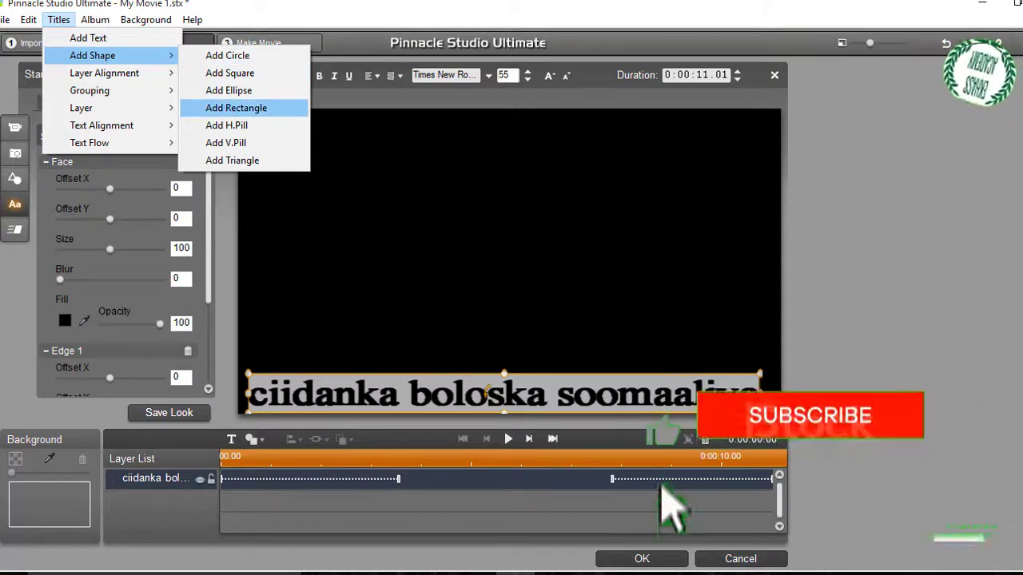
click(236, 108)
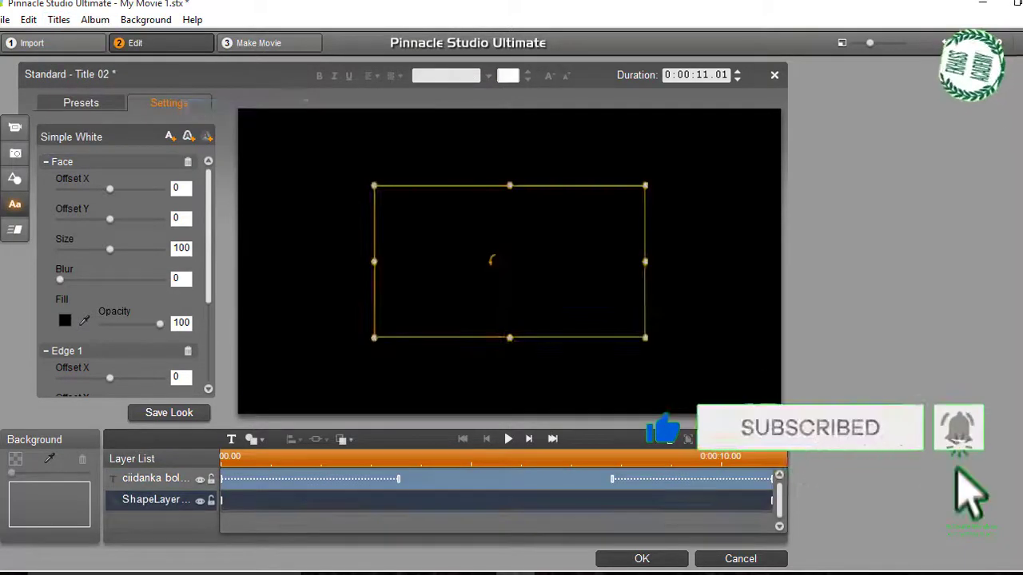
- Reshape the rectangle into a thin bar nearly as wide as the frame and move it down just above the title text
drag(510, 186, 510, 309)
drag(374, 323, 239, 323)
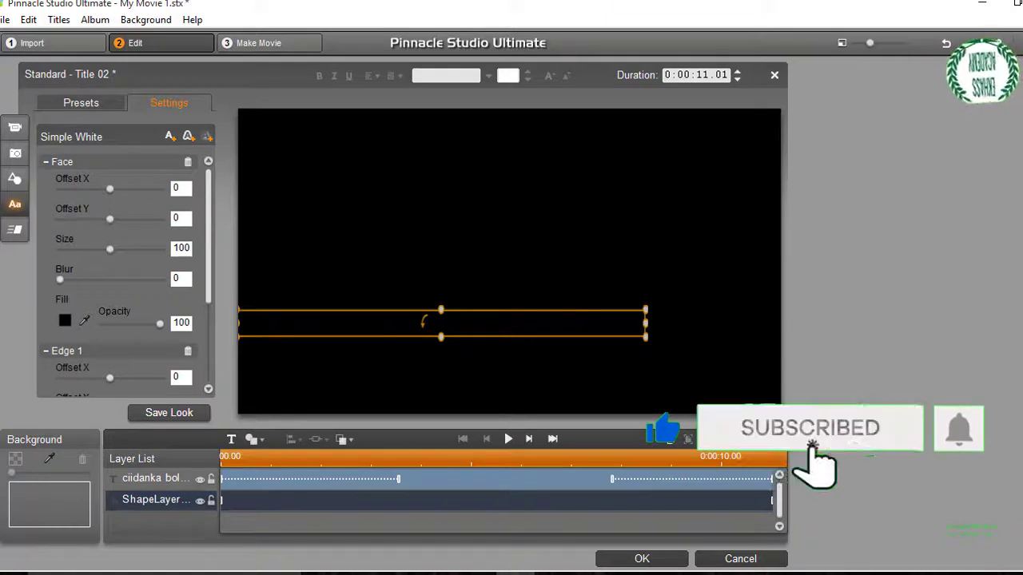
drag(645, 322, 729, 323)
drag(465, 321, 489, 366)
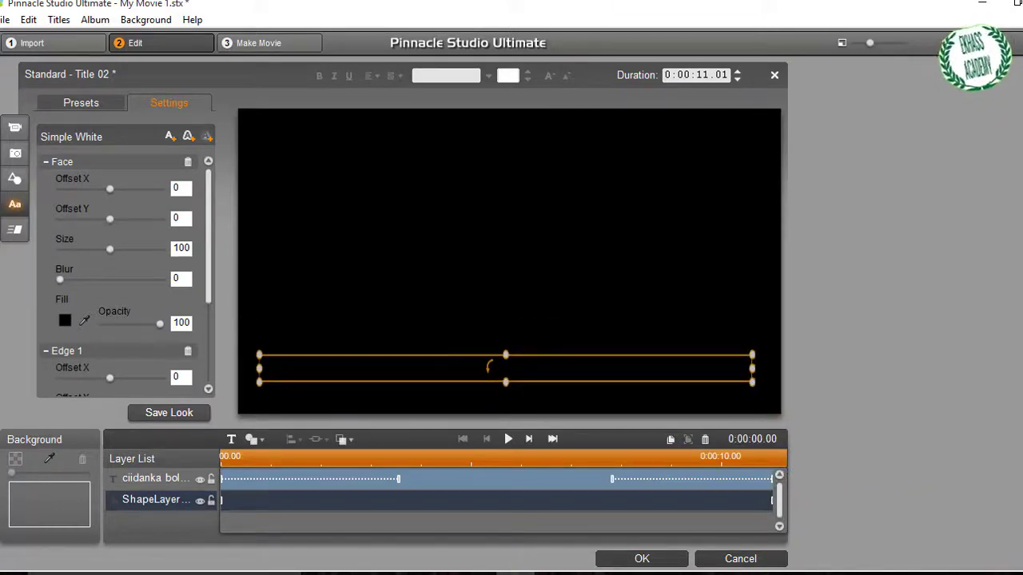
- Copy the rectangle's style and send its layer to the back
right_click(489, 367)
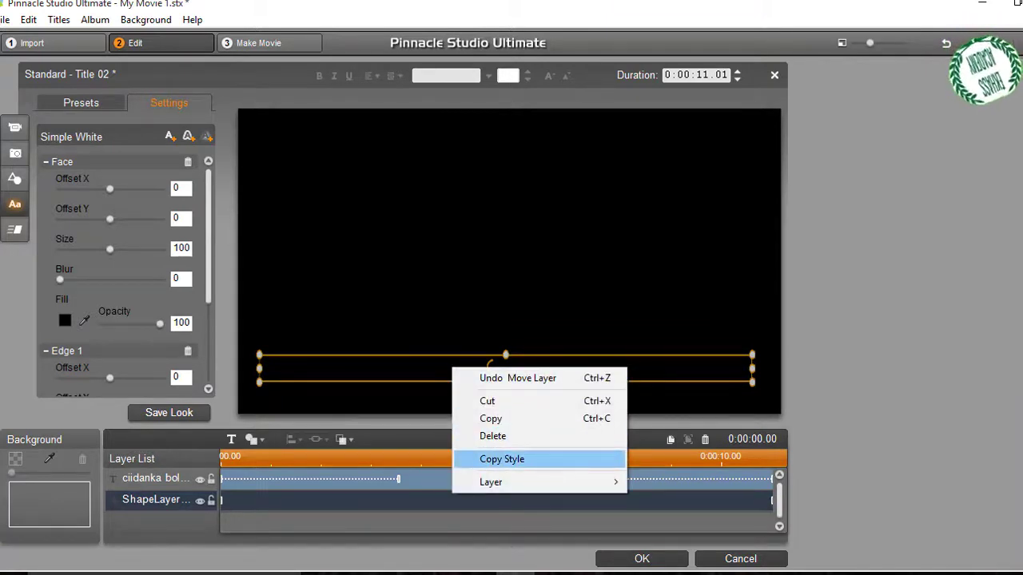
click(501, 459)
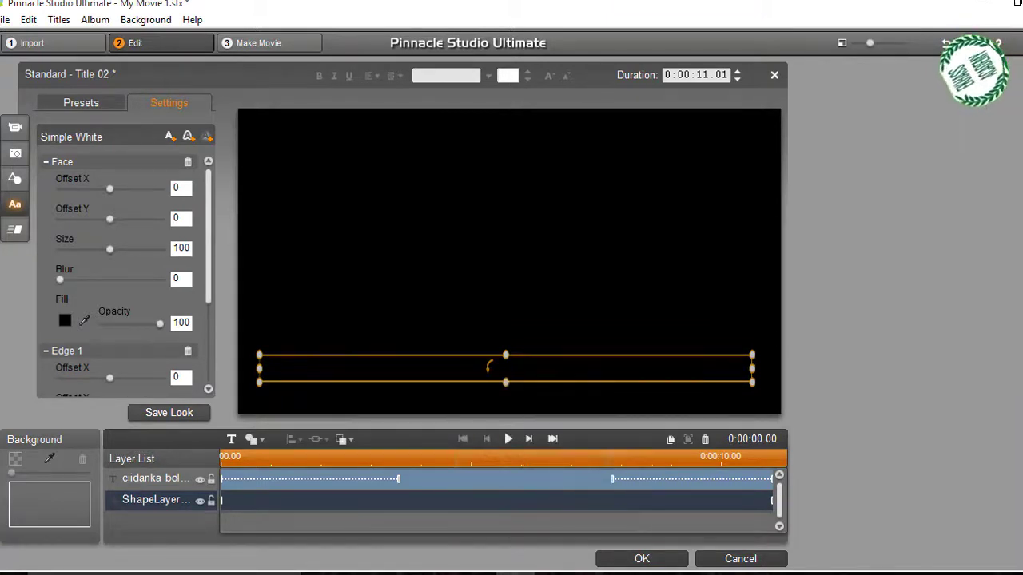
right_click(489, 367)
mouse_move(528, 501)
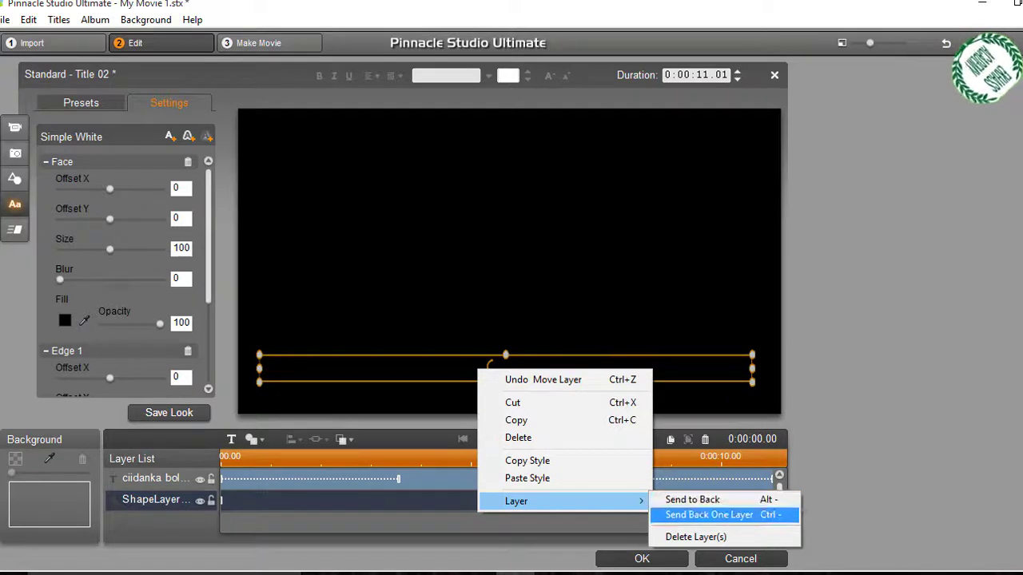
click(692, 499)
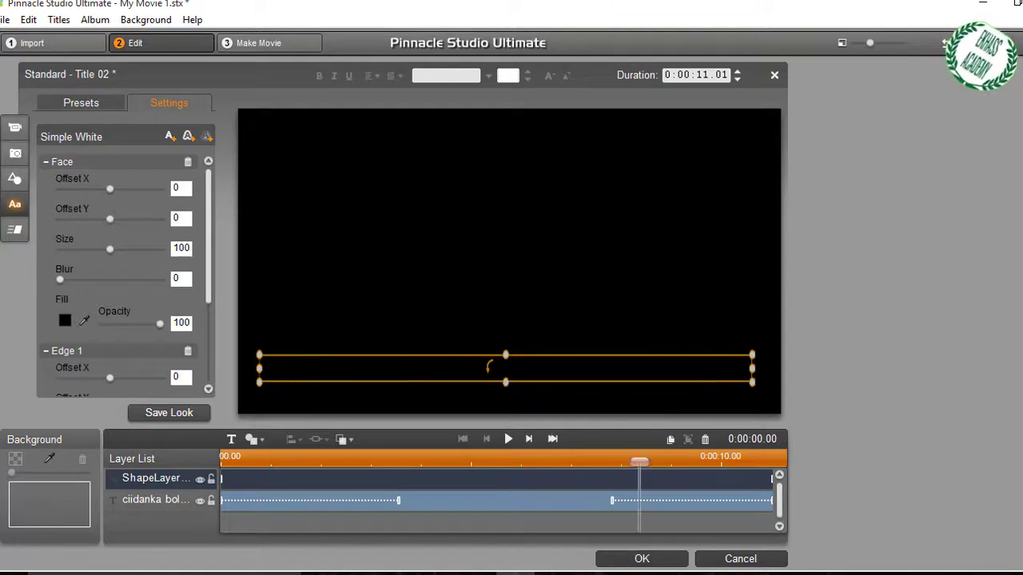
- Move the rectangle down behind the title text and set its face fill colour to bright green (0, 255, 0)
drag(639, 461, 224, 462)
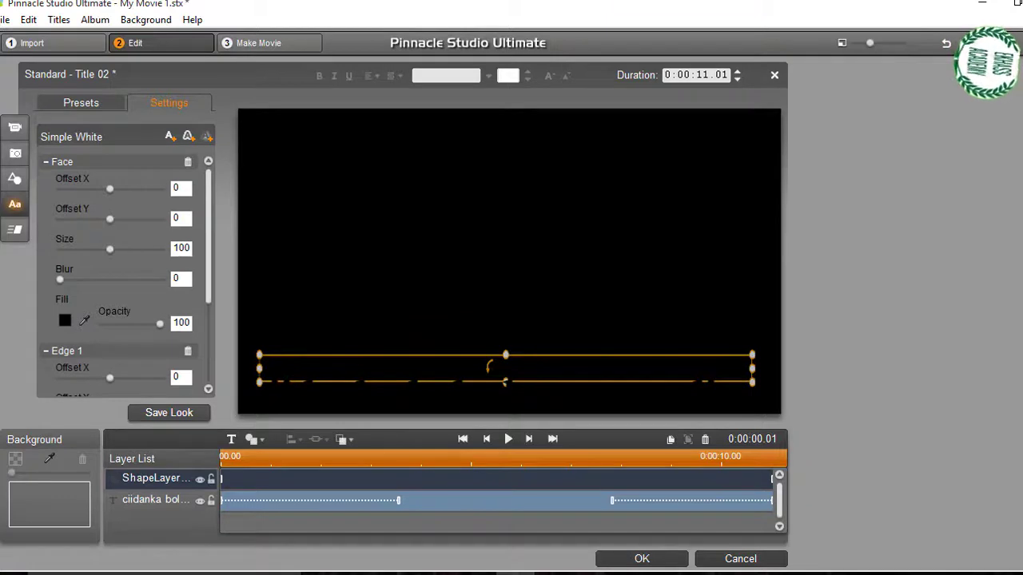
drag(506, 369, 491, 392)
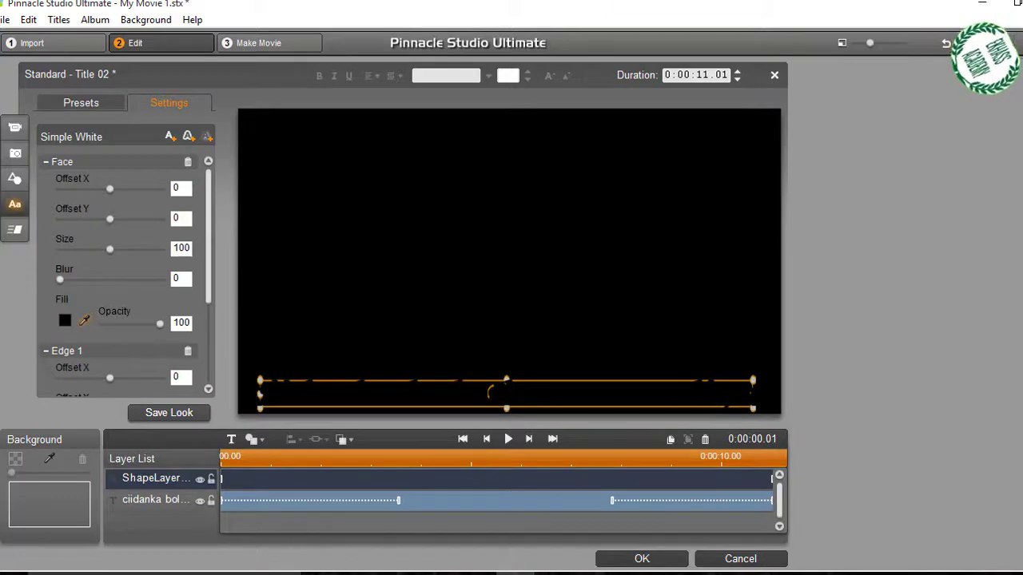
click(65, 320)
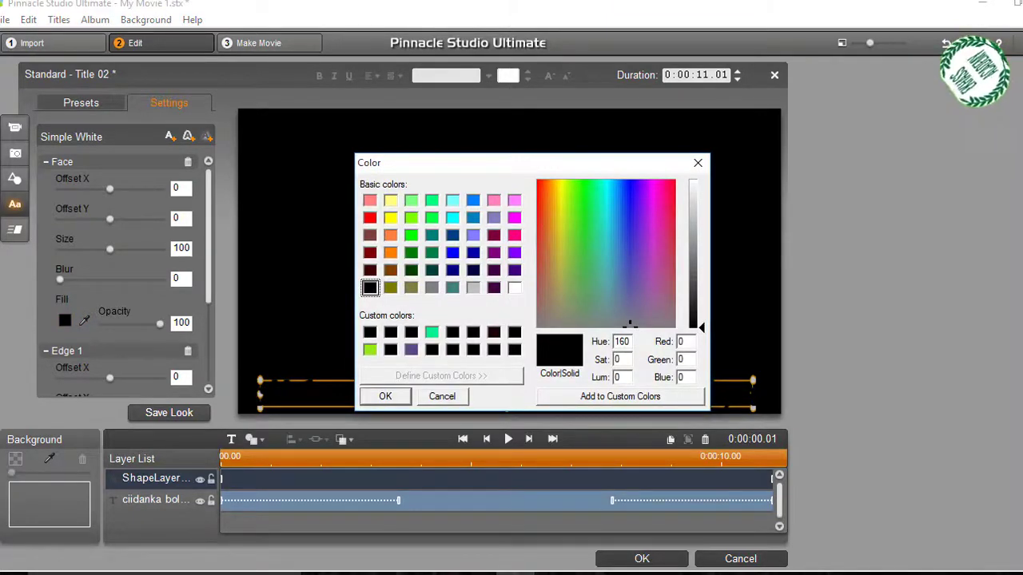
click(412, 235)
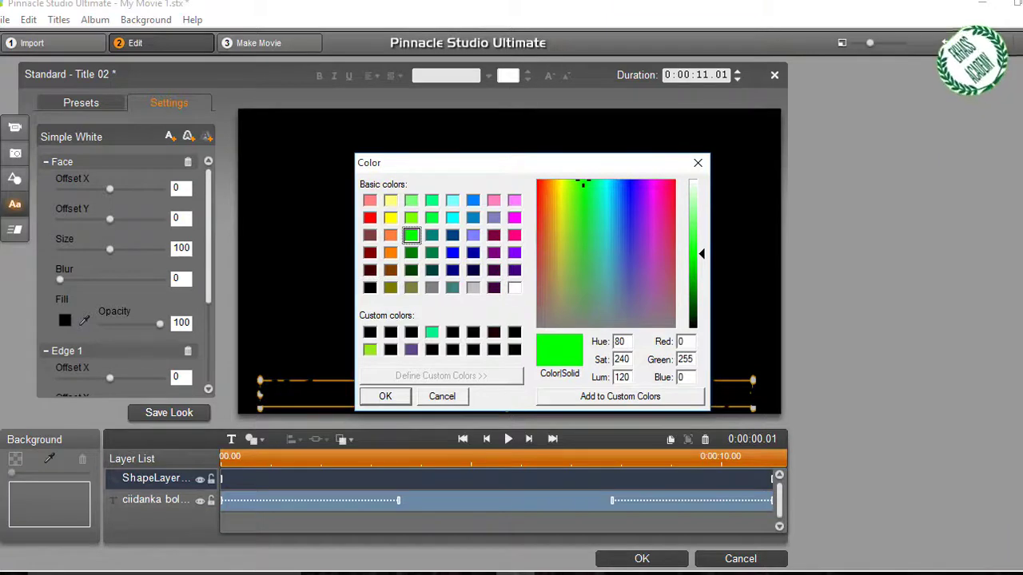
click(385, 397)
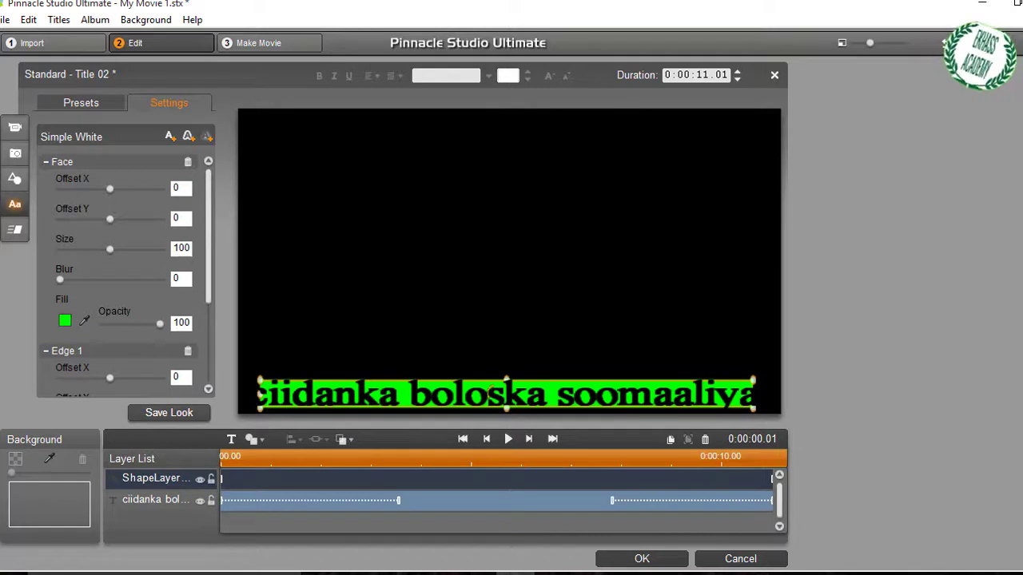
- Stretch the title text to the full frame width over the green bar and accept the title edits
click(487, 393)
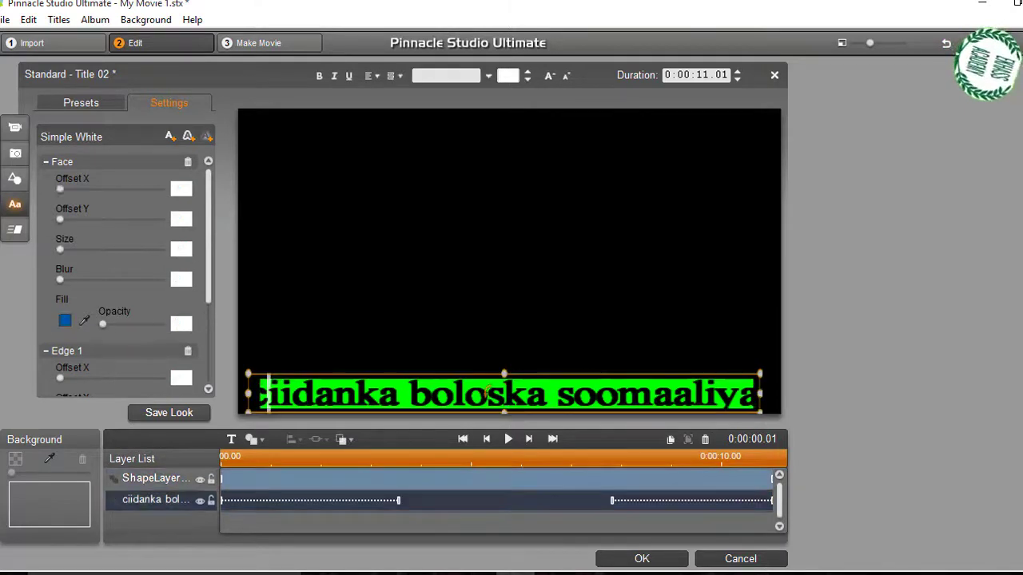
drag(486, 393, 489, 392)
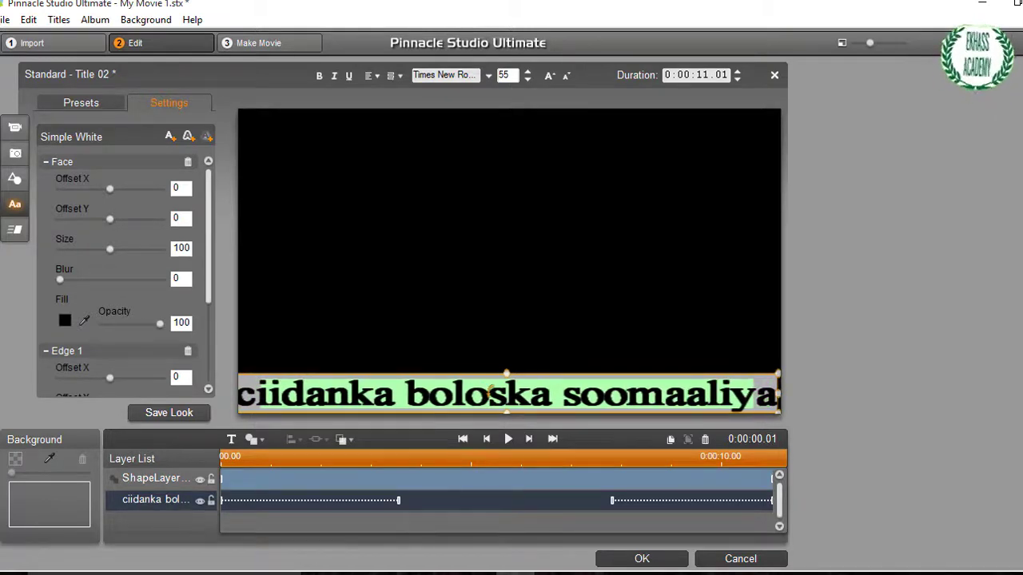
click(489, 327)
click(489, 393)
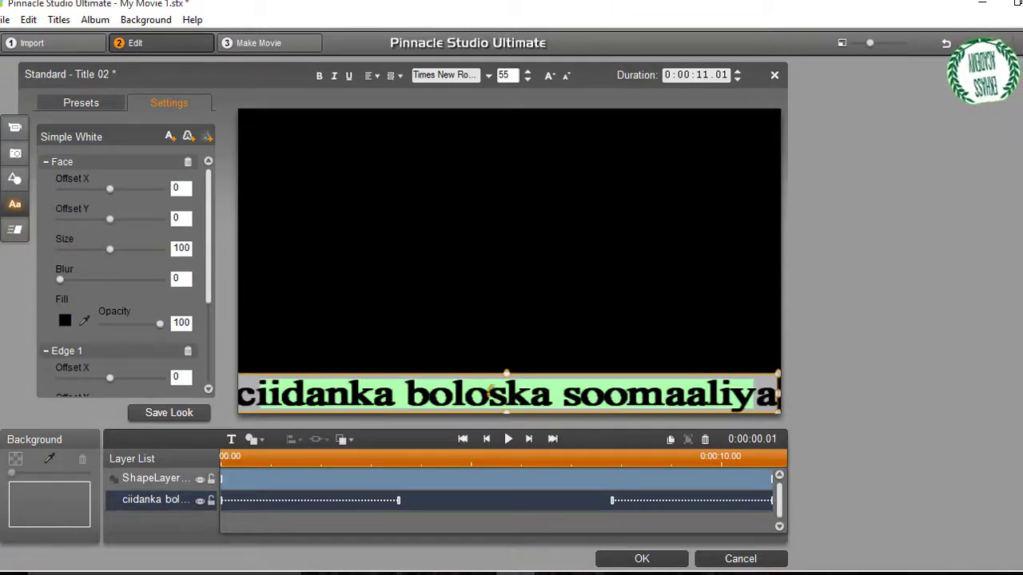
click(394, 393)
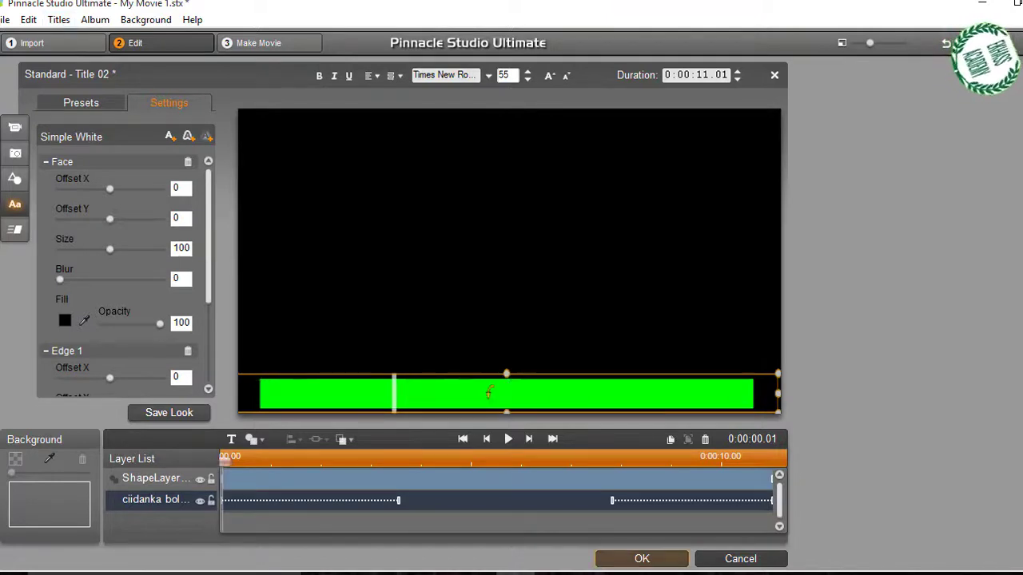
click(641, 558)
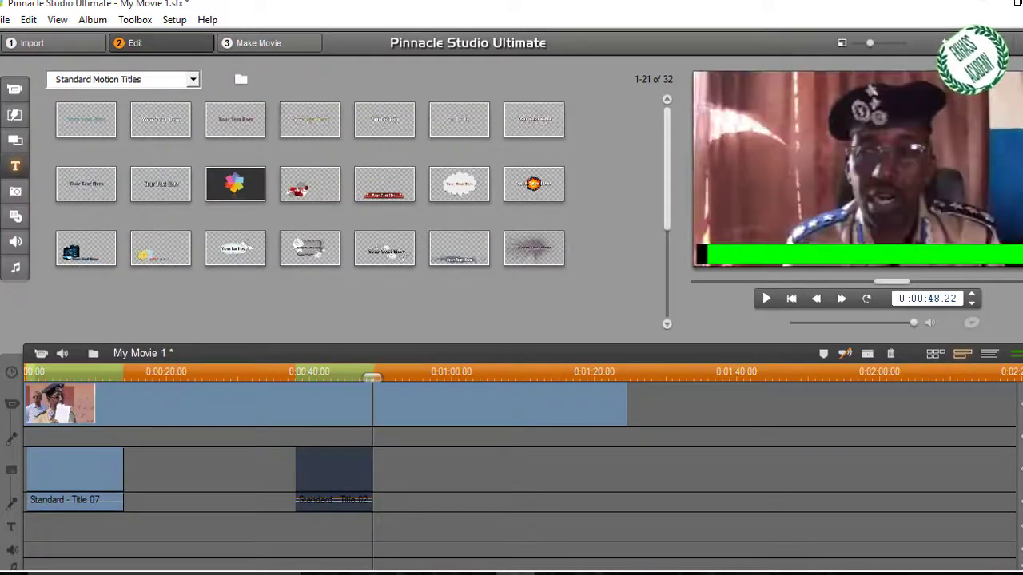
- Play the movie from the start of the second title to preview the text on its green bar
click(300, 373)
key(space)
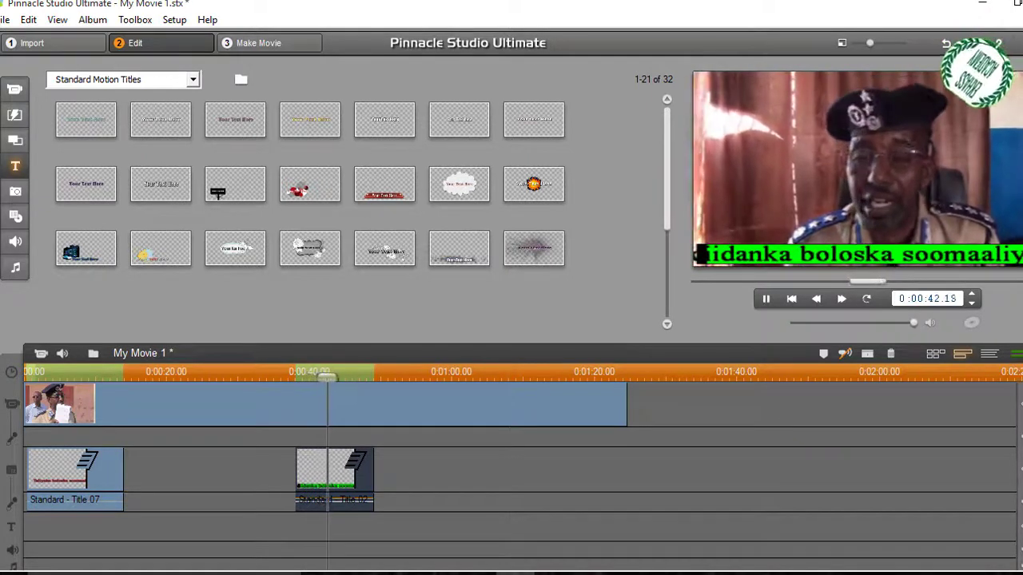
key(space)
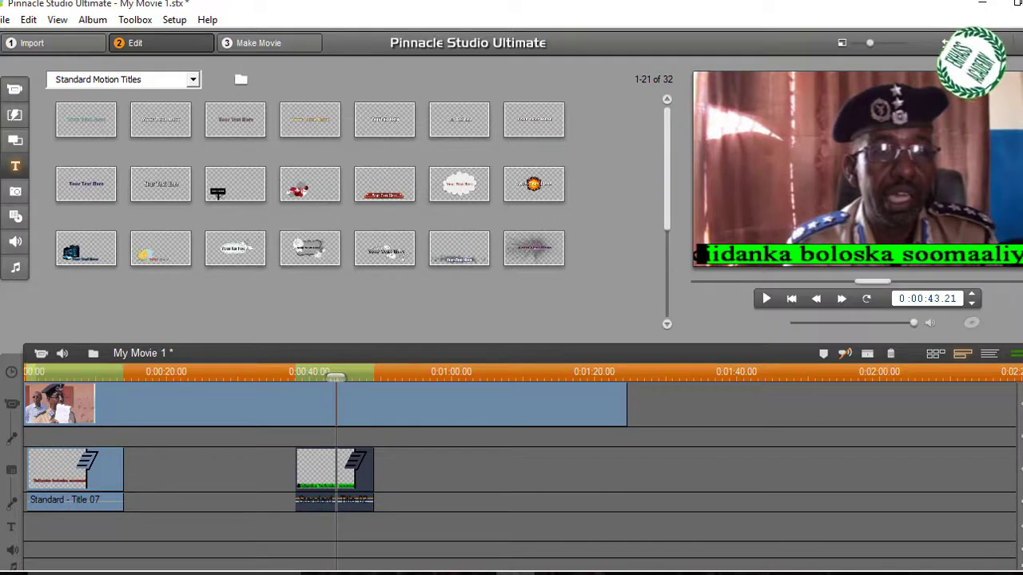